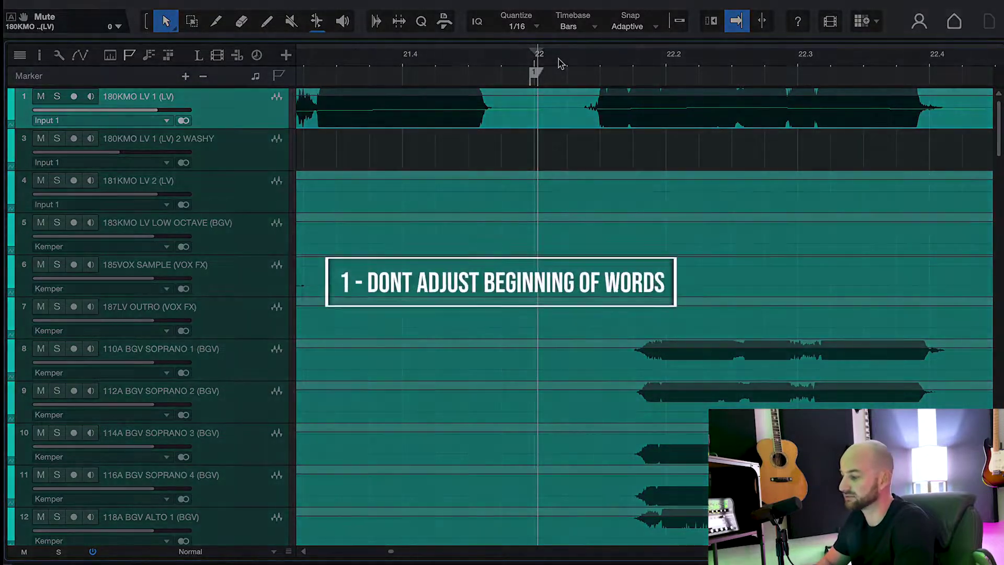
Place the playhead just before bar 22 and open the 180KMO LV 1 (LV) vocal in the Melodyne editor.
scroll(572, 135, right, 2)
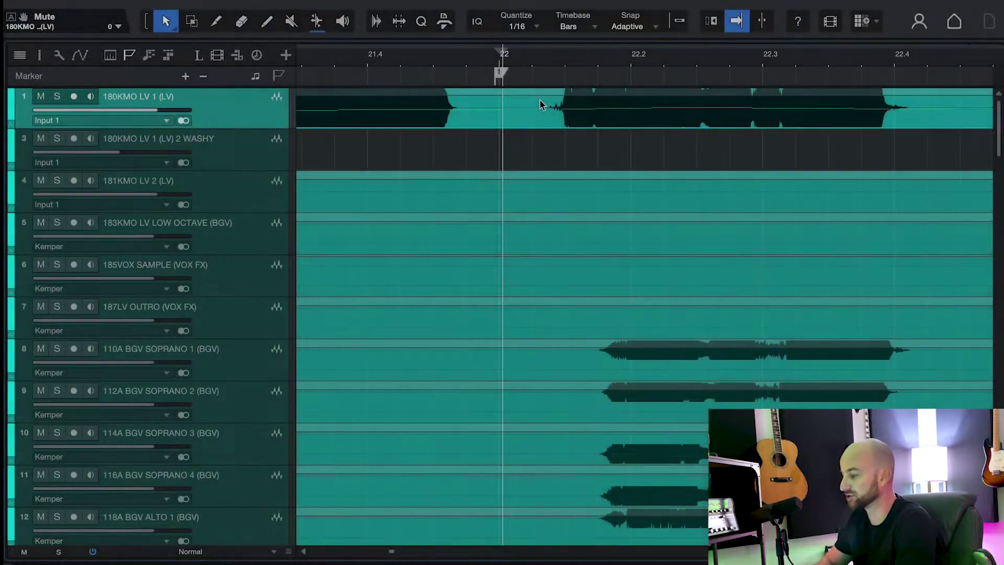
scroll(511, 123, right, 2)
scroll(476, 129, right, 2)
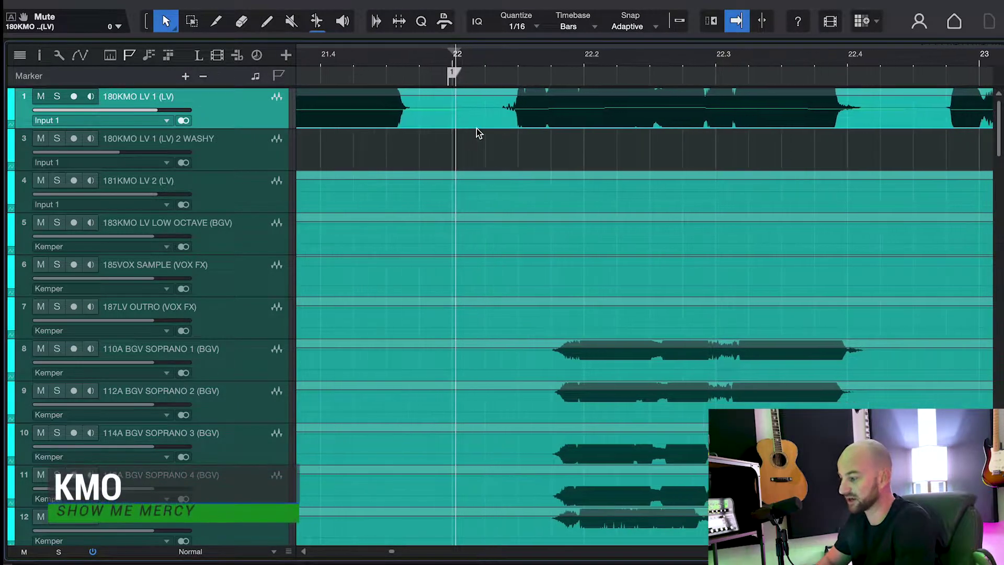
scroll(490, 118, right, 2)
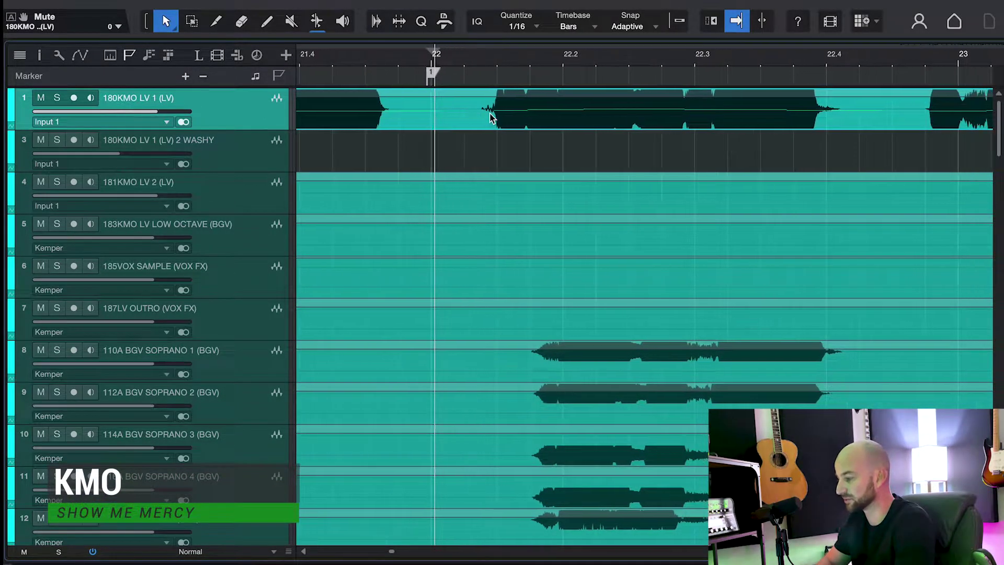
click(422, 56)
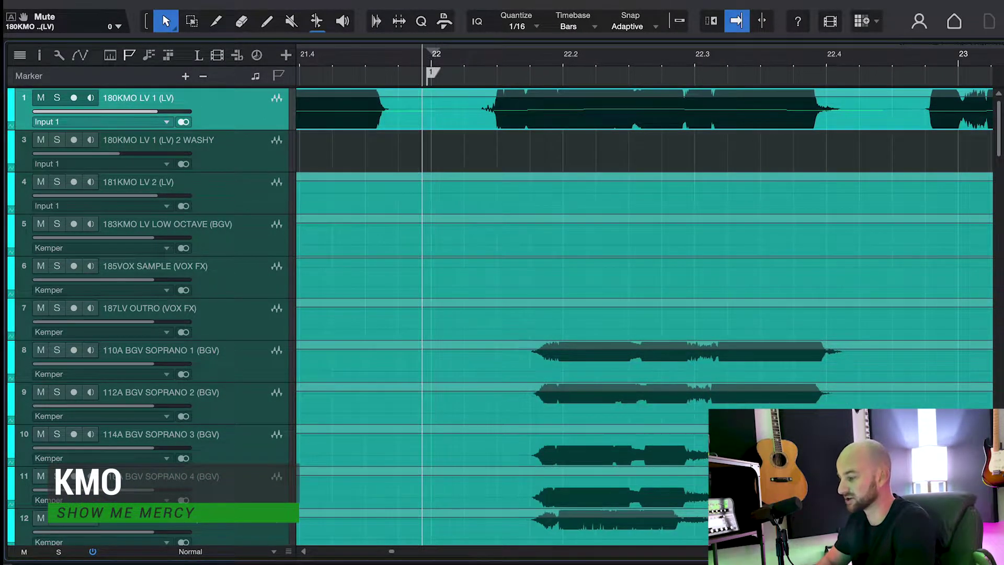
double_click(467, 116)
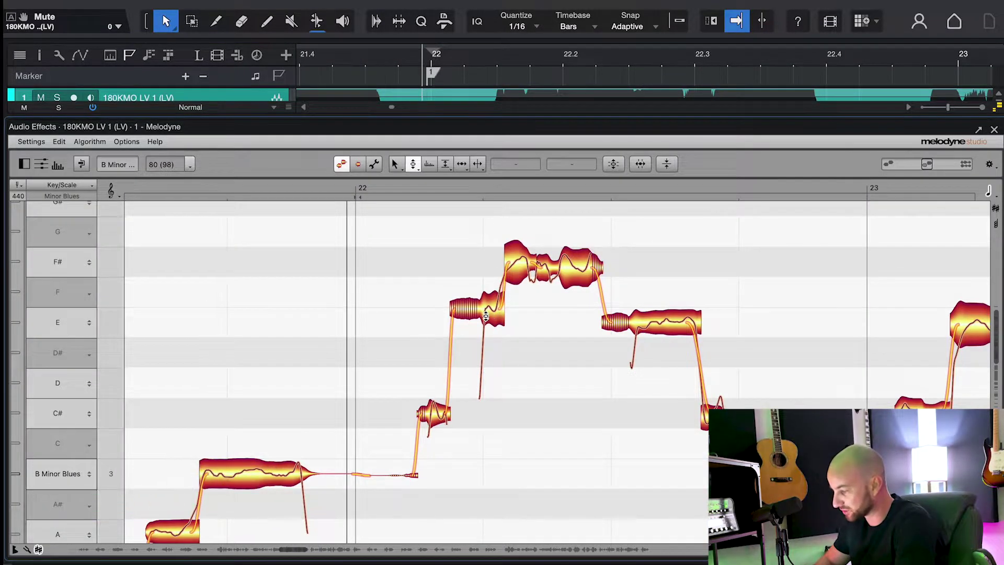
Play the vocal phrase from just before bar 22 in the Melodyne editor.
scroll(529, 314, right, 2)
click(316, 186)
key(space)
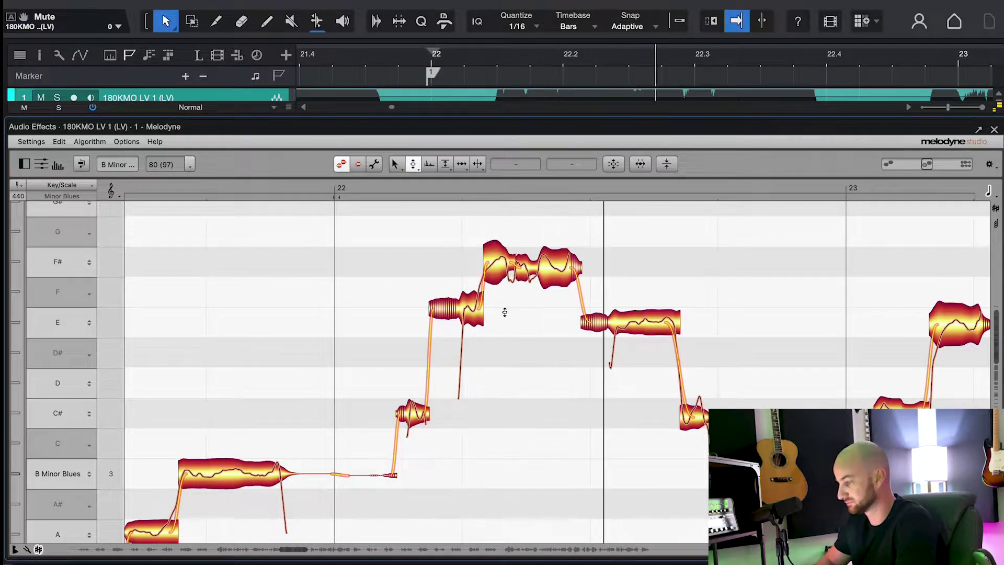
key(space)
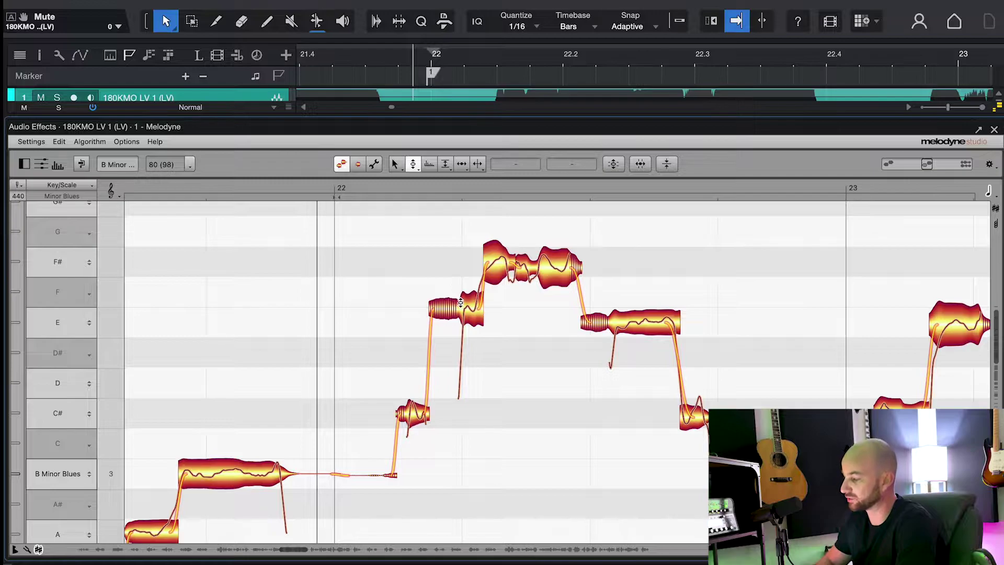
Try raising the F 4 note after bar 22 to F# 4 at -21 ct, and play the phrase.
drag(461, 306, 460, 260)
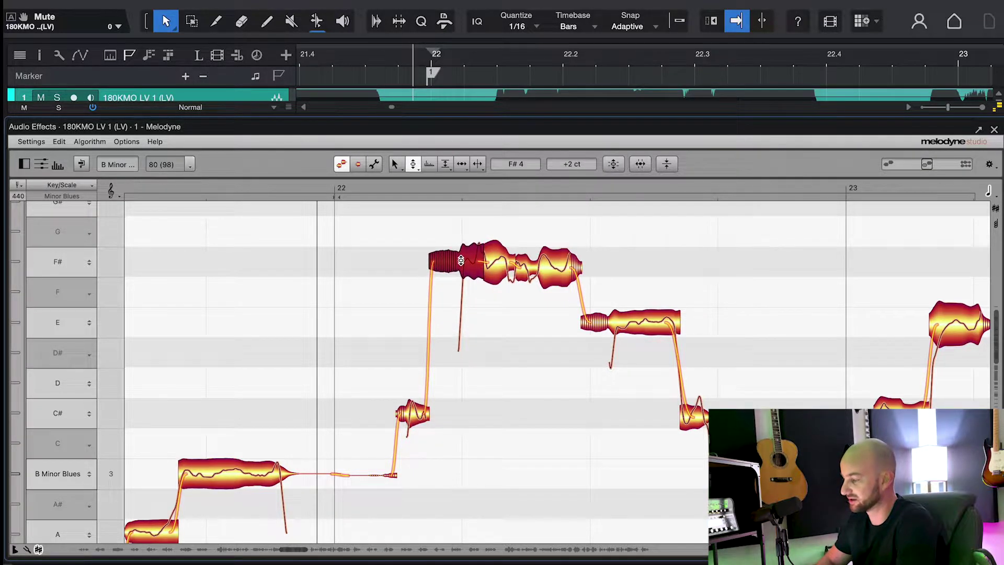
double_click(470, 264)
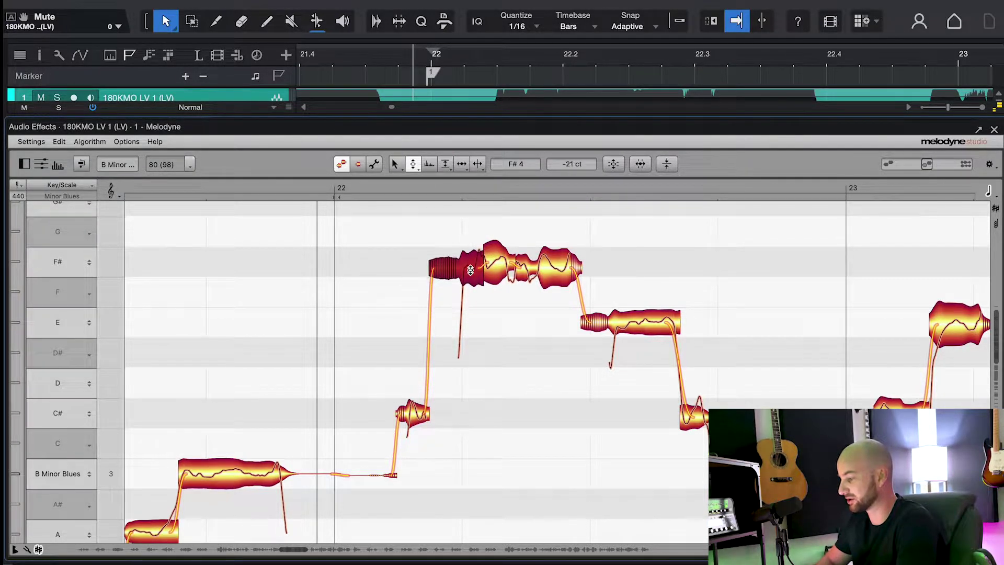
click(248, 188)
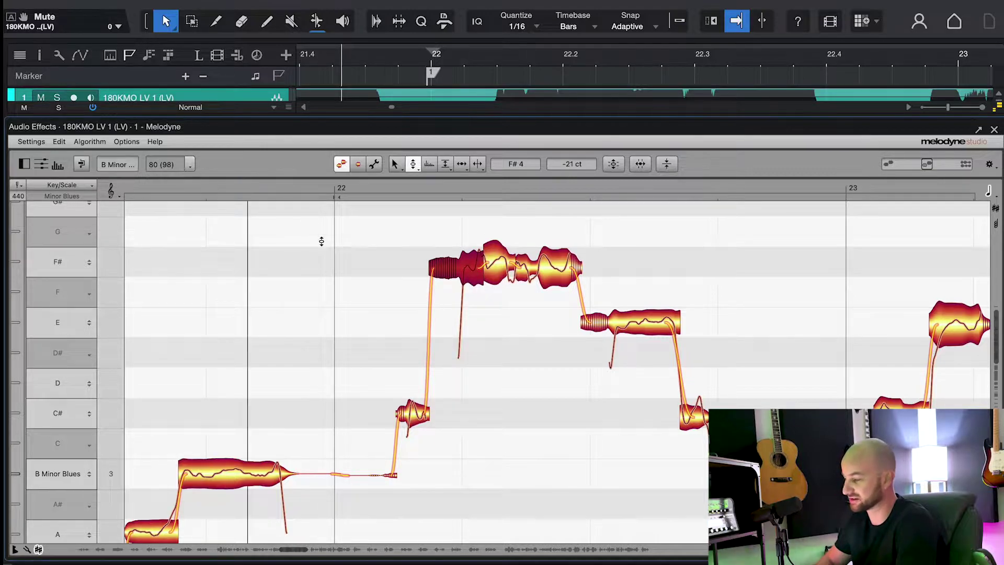
key(space)
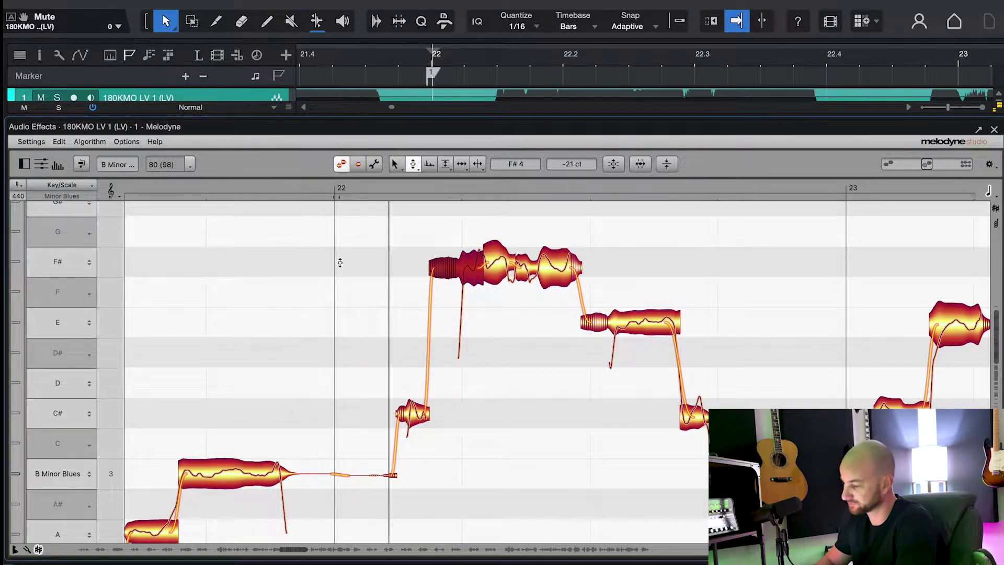
key(space)
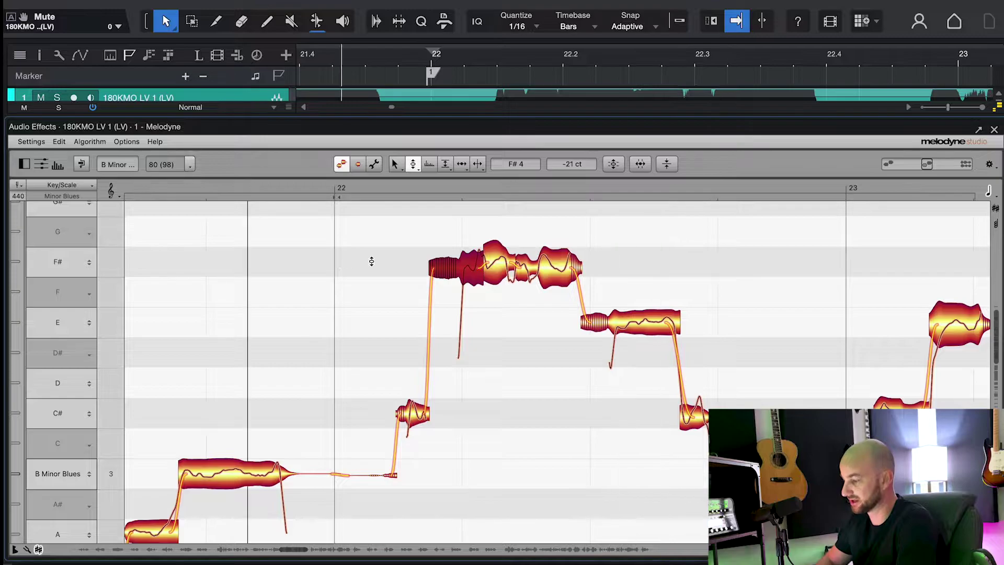
double_click(507, 270)
key(super+z)
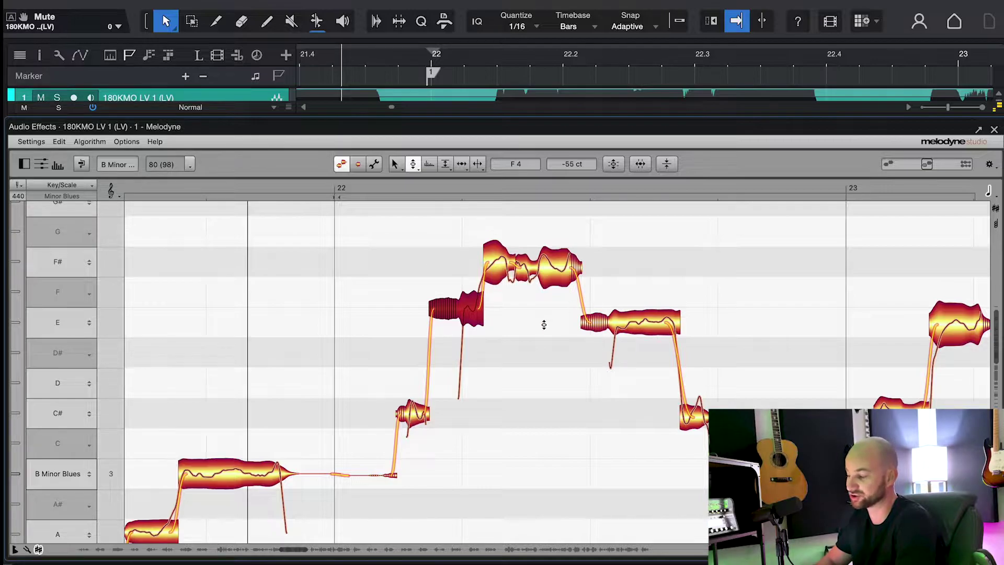
Try raising the C 4 note just before bar 57 to C# 4 at -14 ct, and play the phrase.
scroll(299, 239, right, 5)
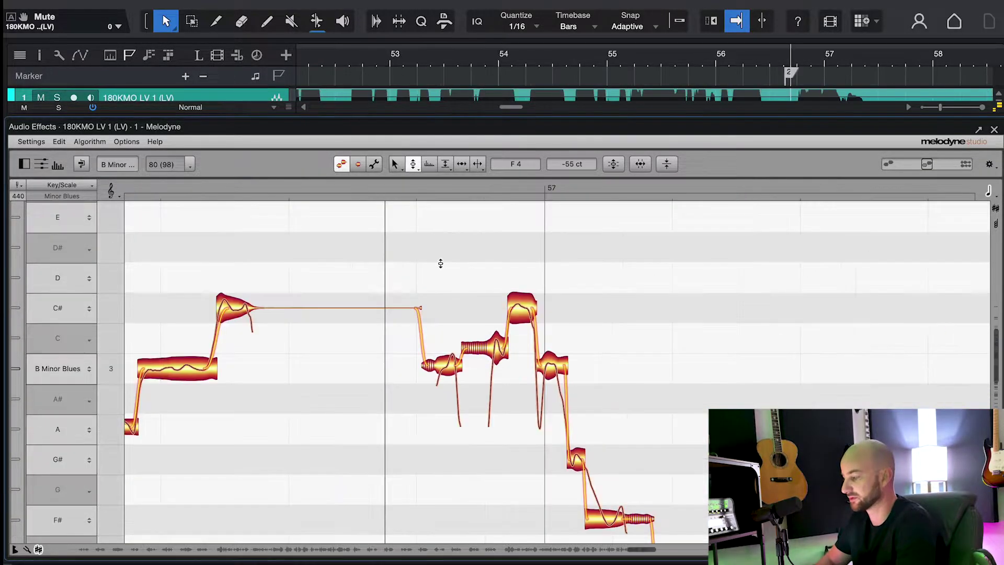
scroll(439, 262, down, 1)
click(348, 189)
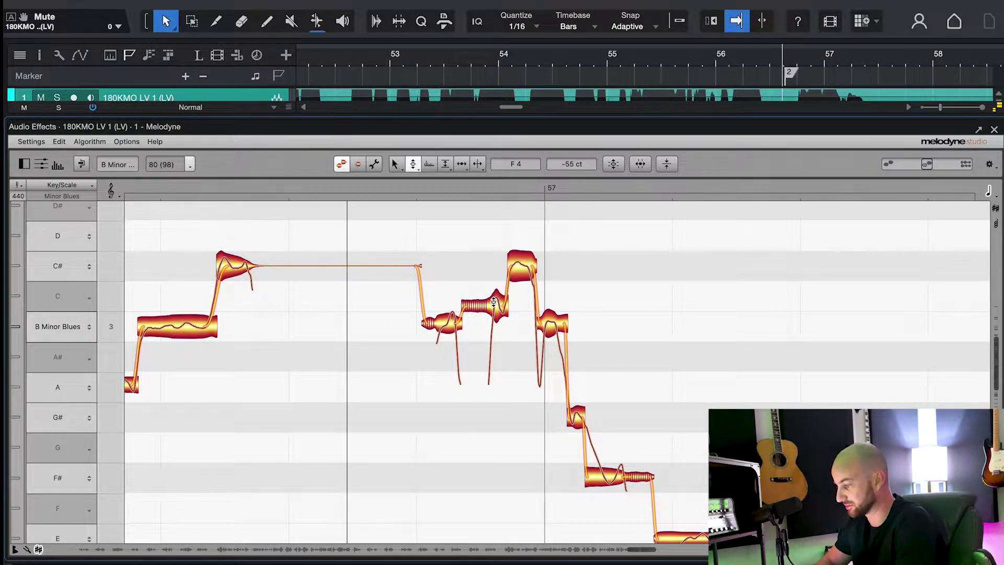
drag(494, 302, 494, 272)
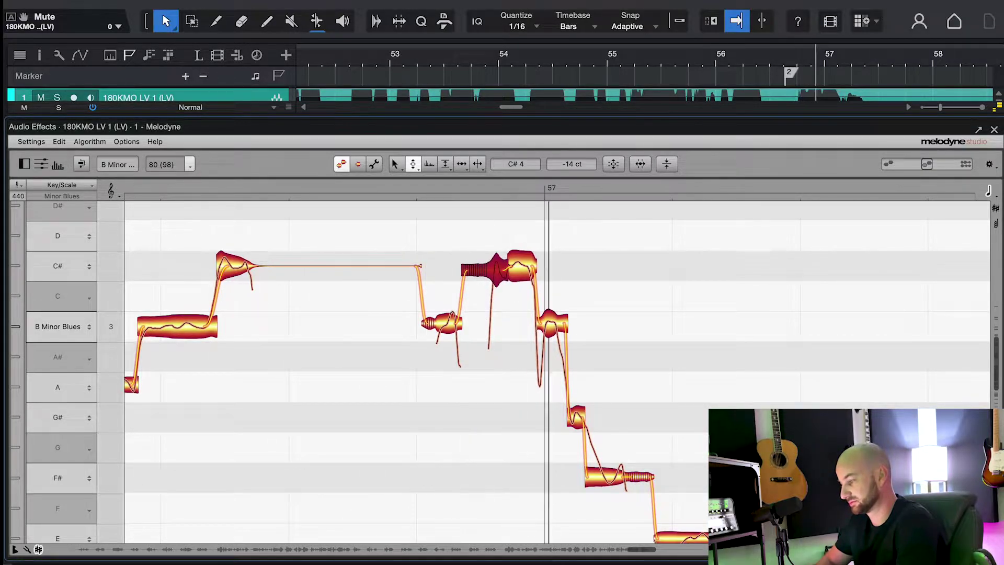
key(space)
key(super+z)
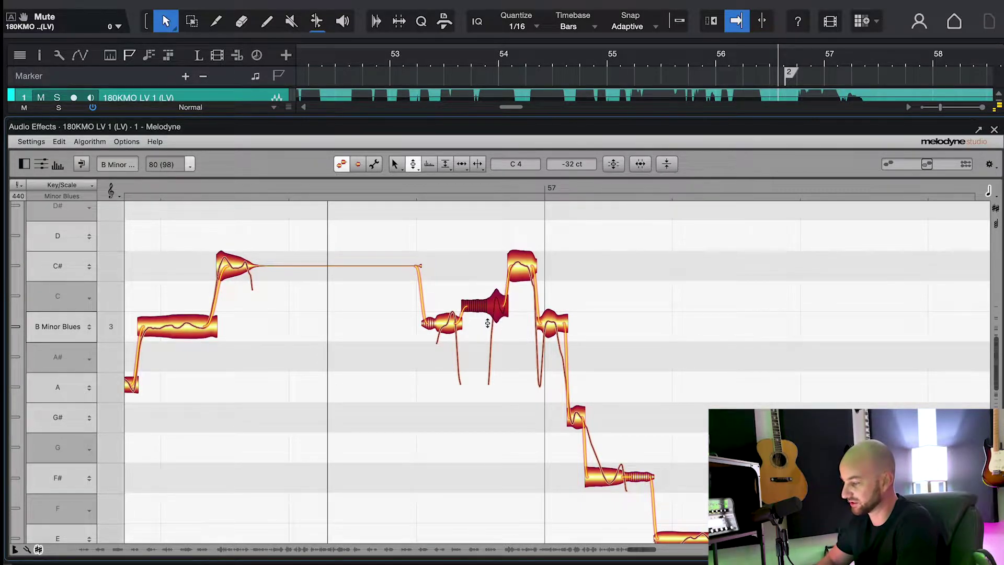
Play the phrase leading into bar 57 with its C 4 note at the restored pitch.
click(336, 181)
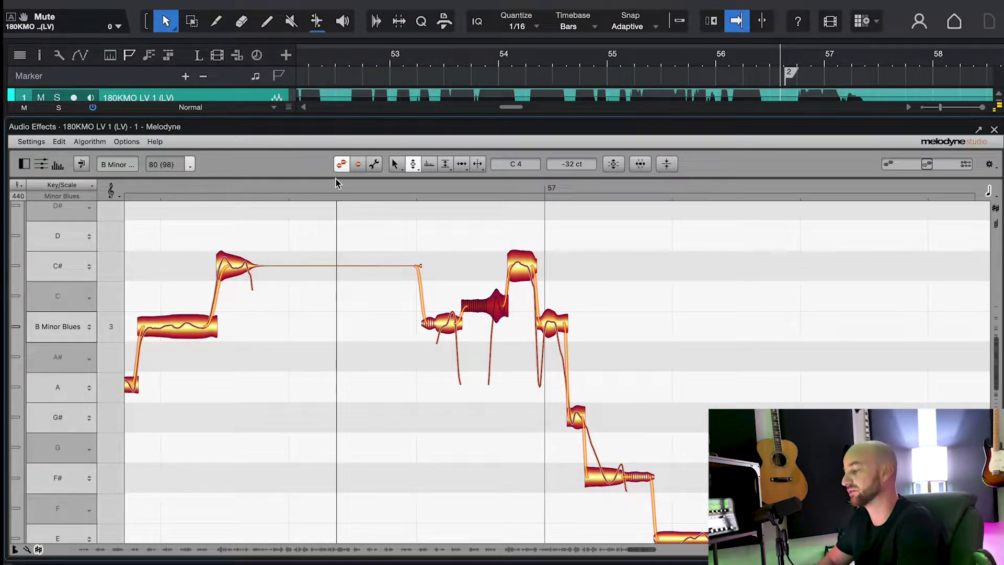
key(space)
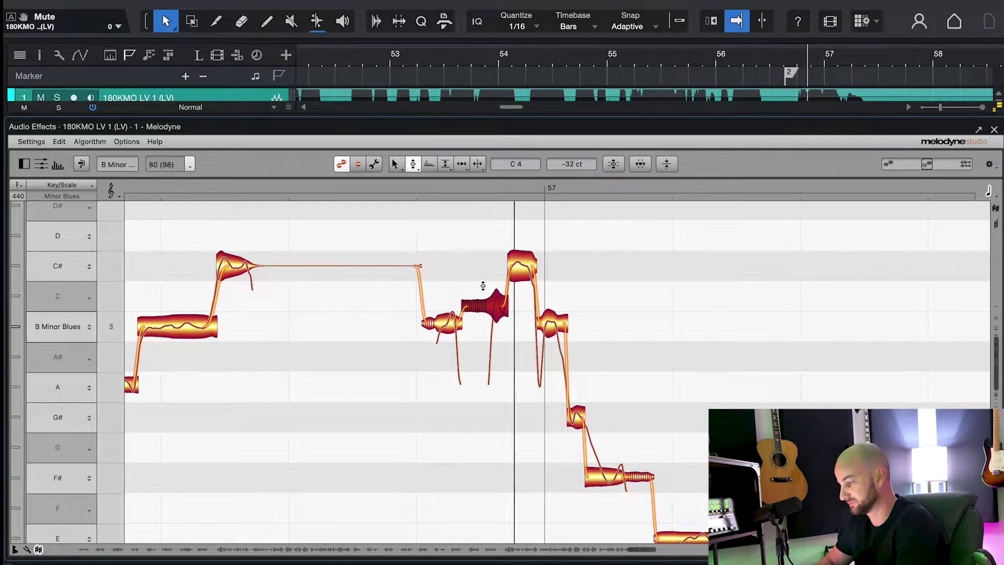
key(space)
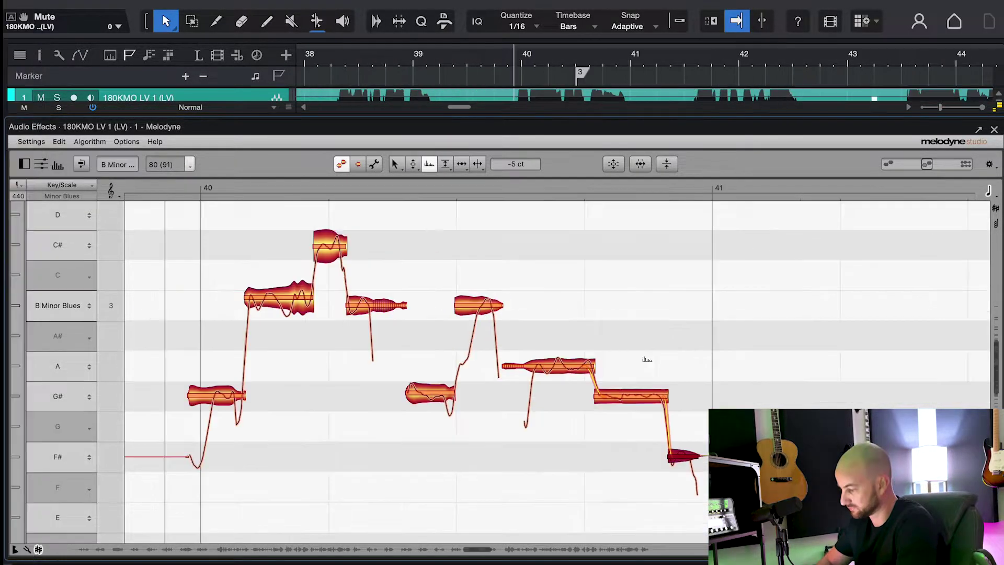
Go to the vocal phrase at bar 40 and activate the Formant Tool.
right_click(634, 359)
click(634, 359)
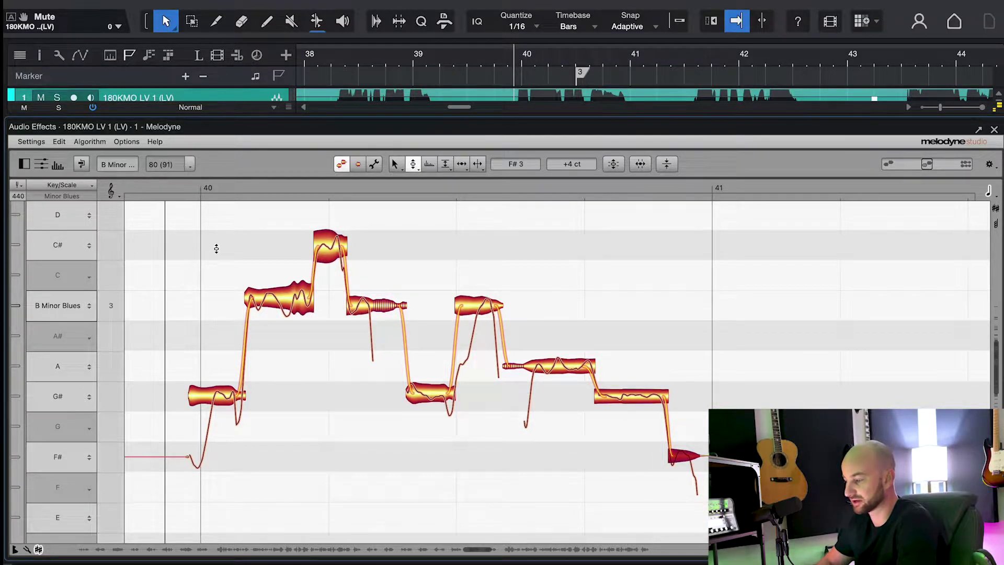
right_click(236, 246)
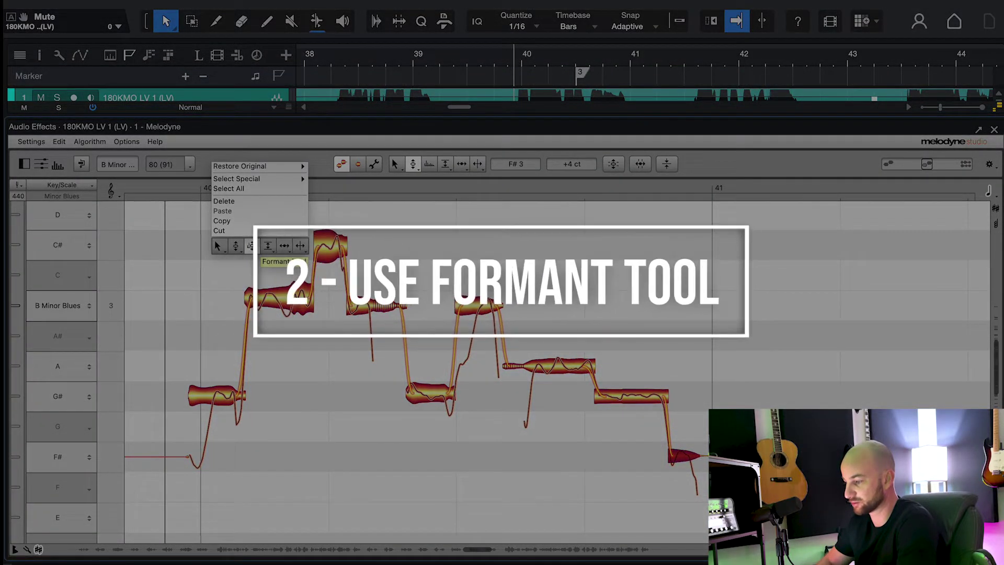
click(251, 246)
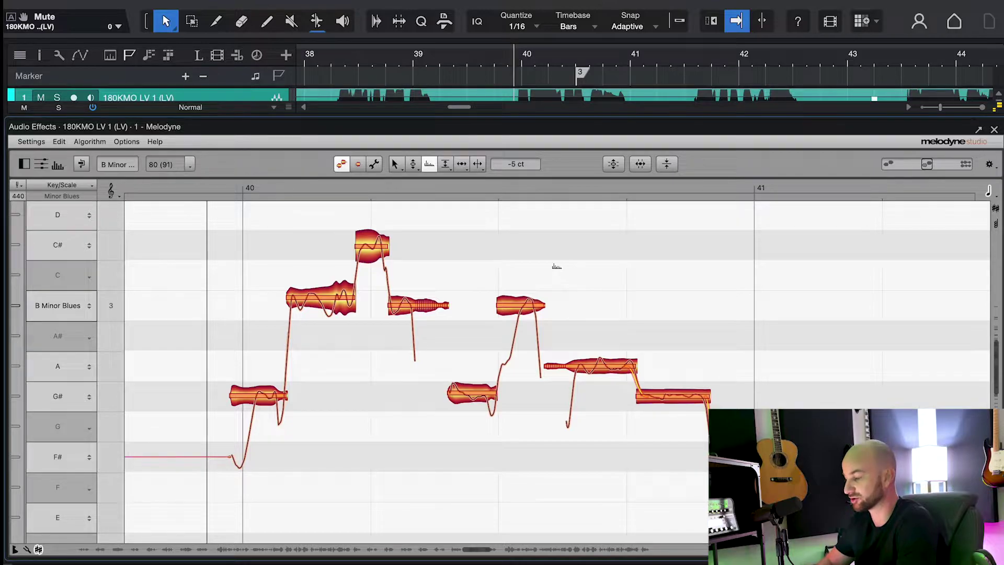
Switch to the Pitch Tool and toggle Compare on and off for the bar 40 phrase.
click(217, 188)
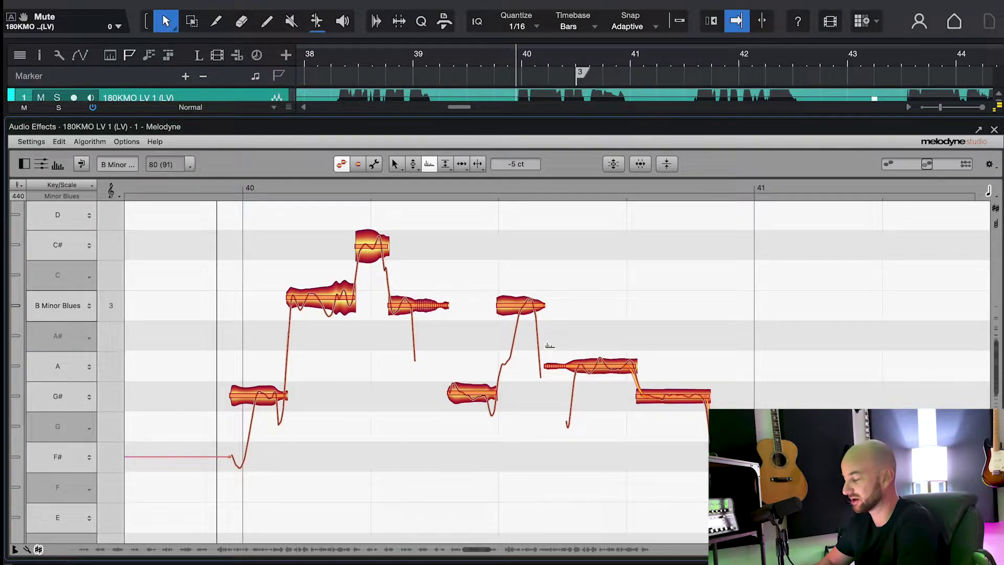
right_click(665, 386)
click(664, 338)
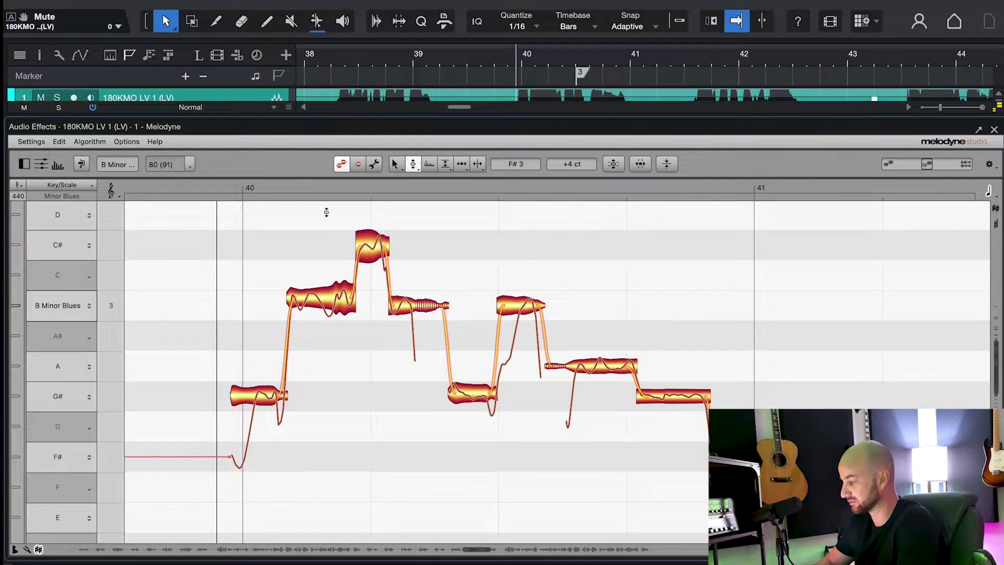
click(83, 164)
click(84, 164)
Select the Formant Tool and play the phrase from just before bar 40.
right_click(380, 292)
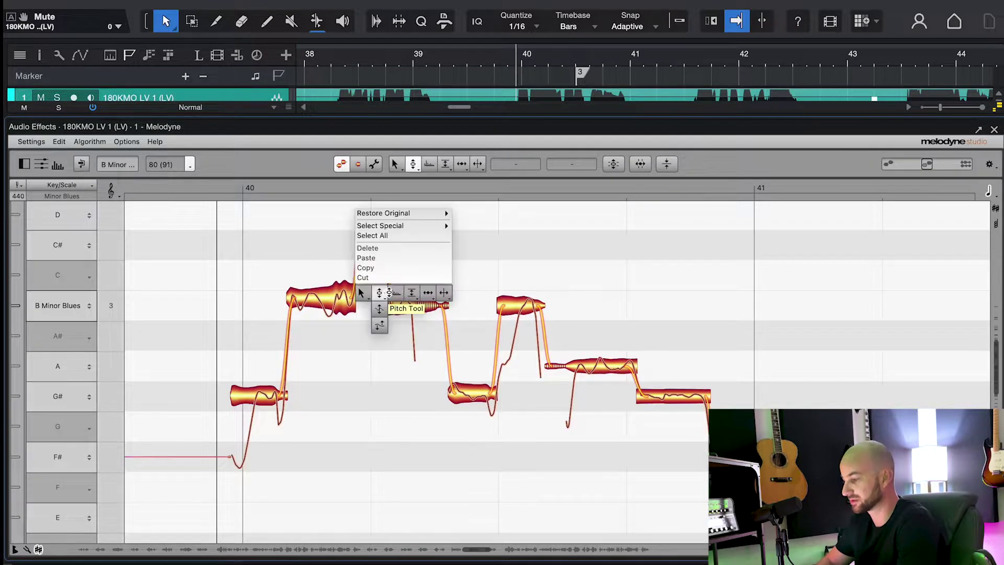
click(392, 292)
click(199, 188)
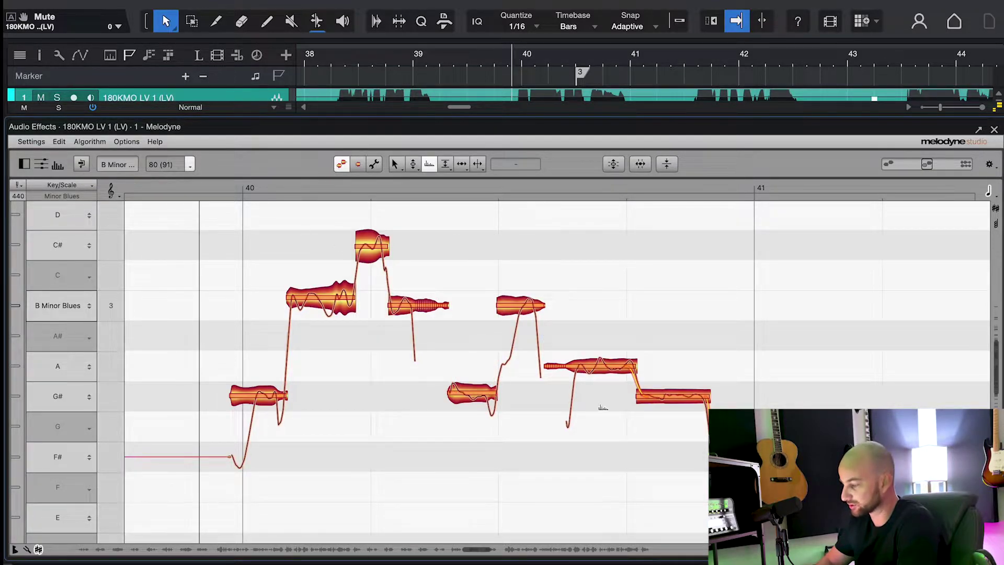
key(space)
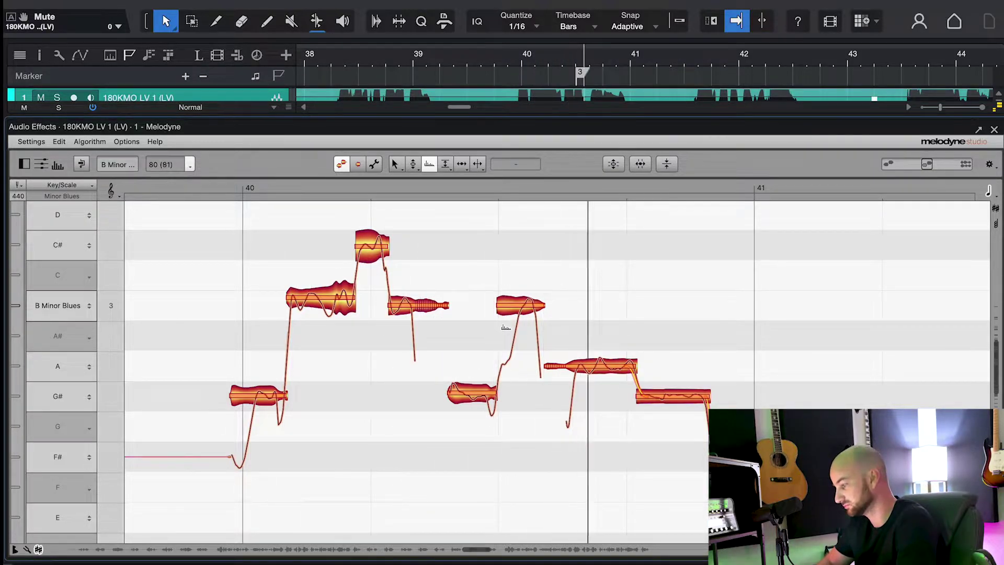
key(space)
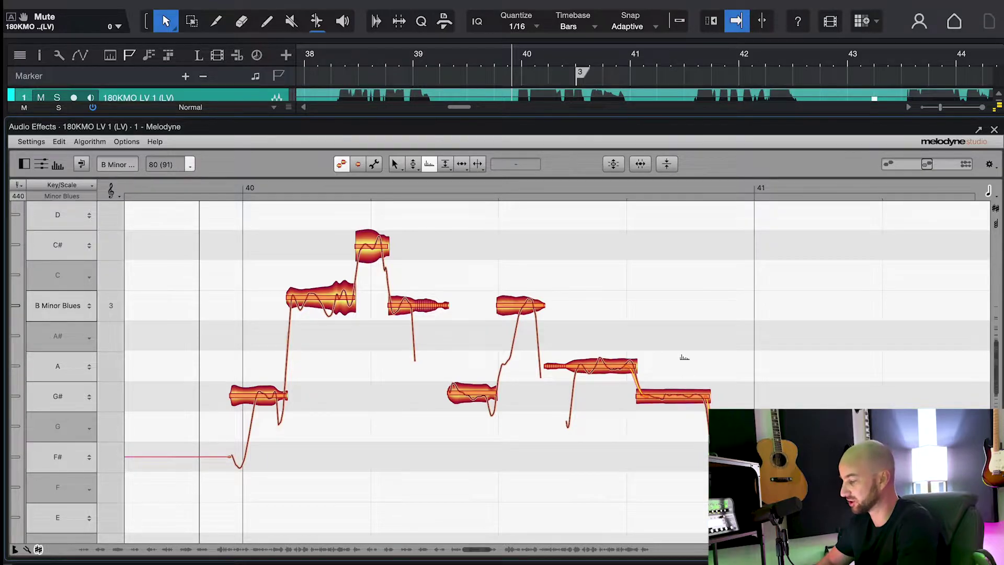
Raise the formants of the final G# note to about +46 ct and the following F# note to +42 ct, and play the phrase.
click(676, 393)
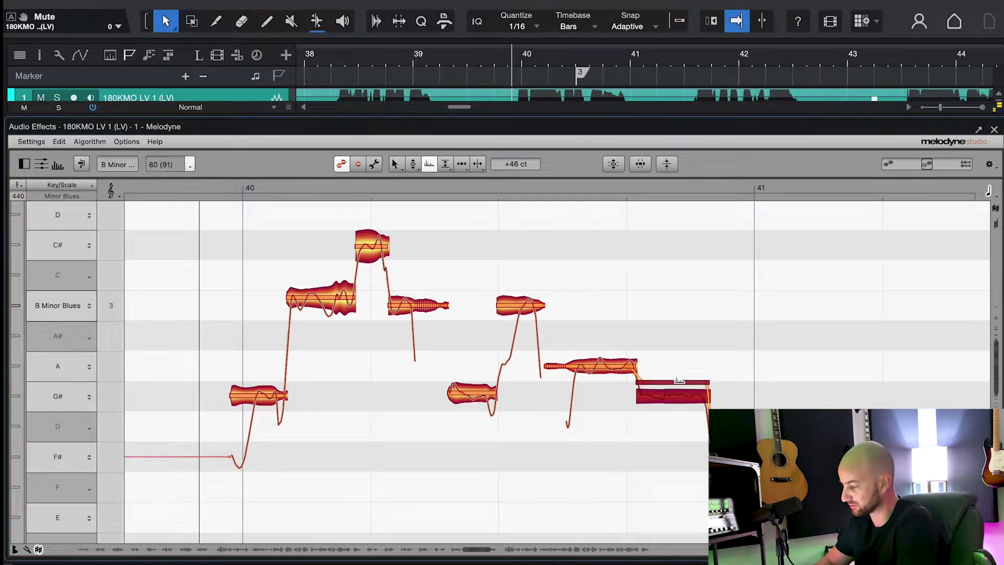
click(729, 431)
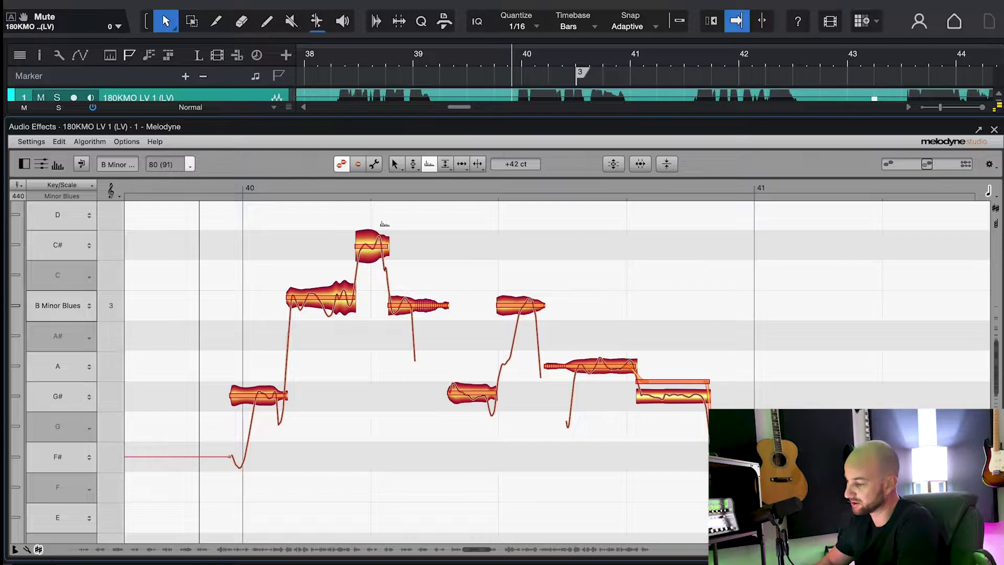
click(207, 186)
key(space)
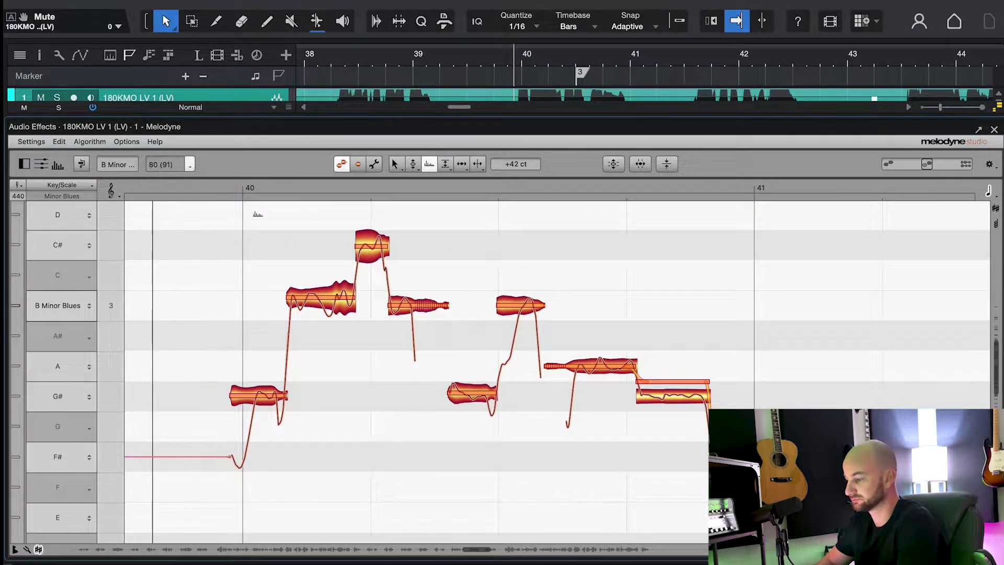
Switch from the Formant Tool to the Pitch Tool at the phrase ending before bar 41.
scroll(522, 397, right, 5)
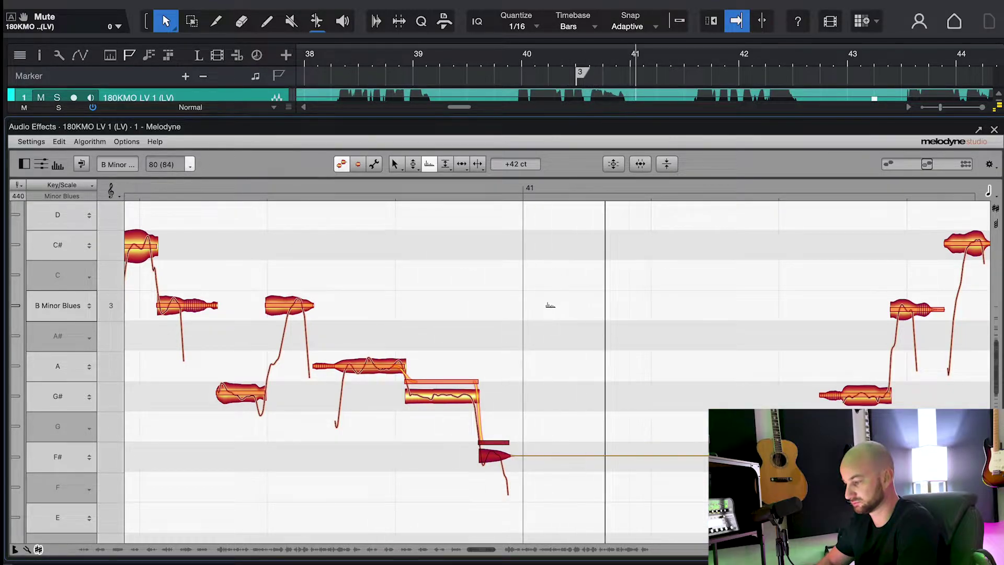
right_click(496, 328)
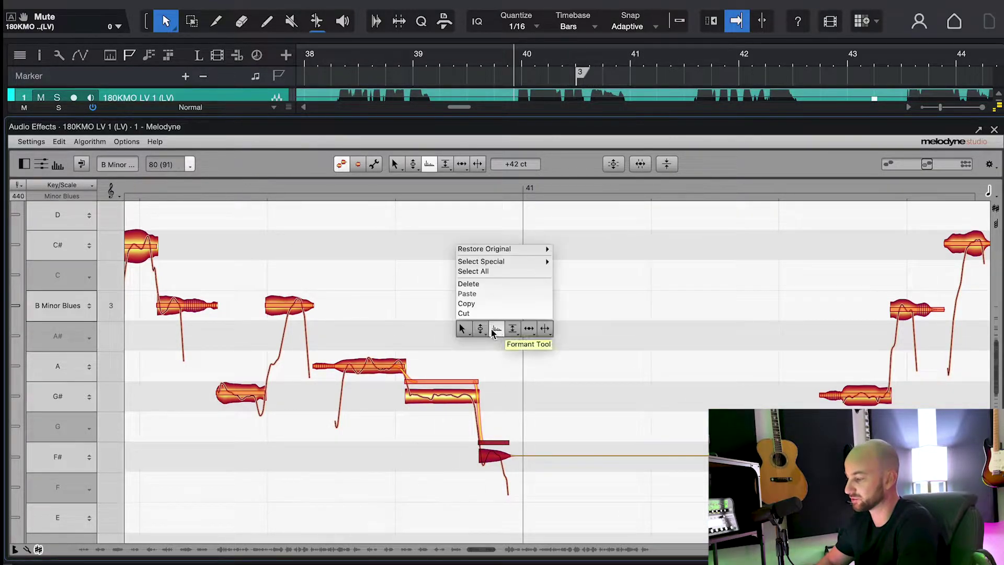
click(480, 329)
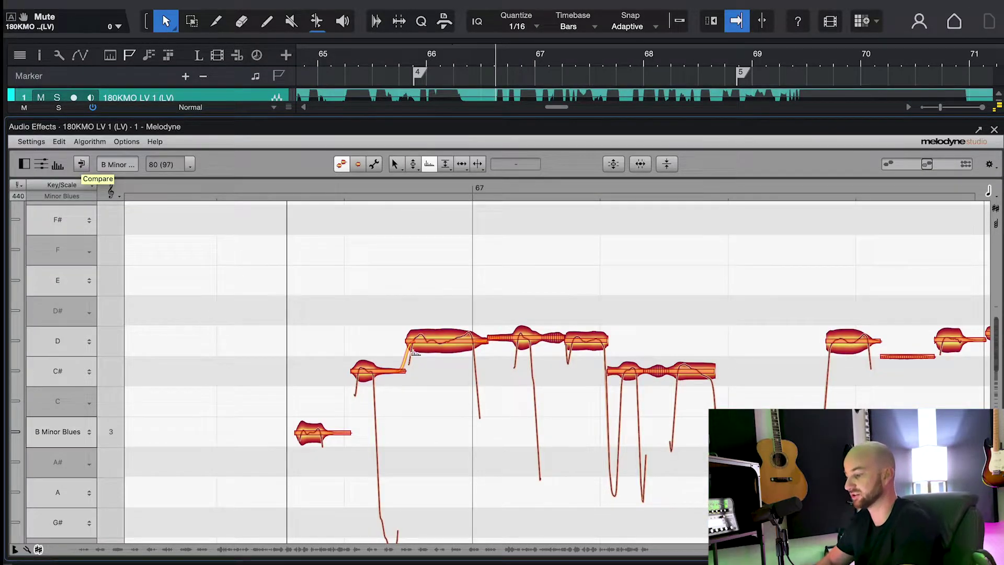
Toggle Compare on and off for the phrase around bar 67, and play the phrase from its beginning.
scroll(368, 282, down, 2)
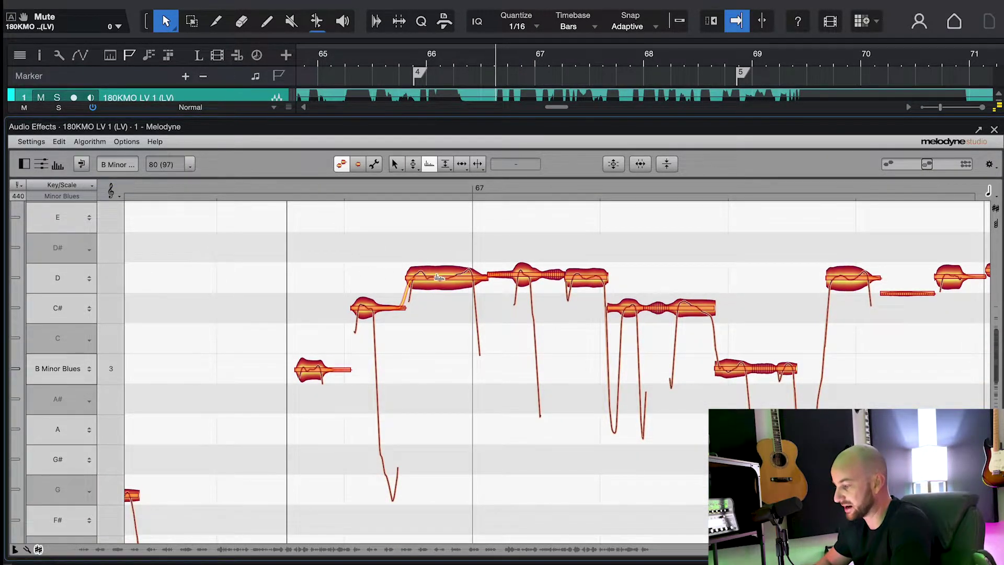
click(82, 165)
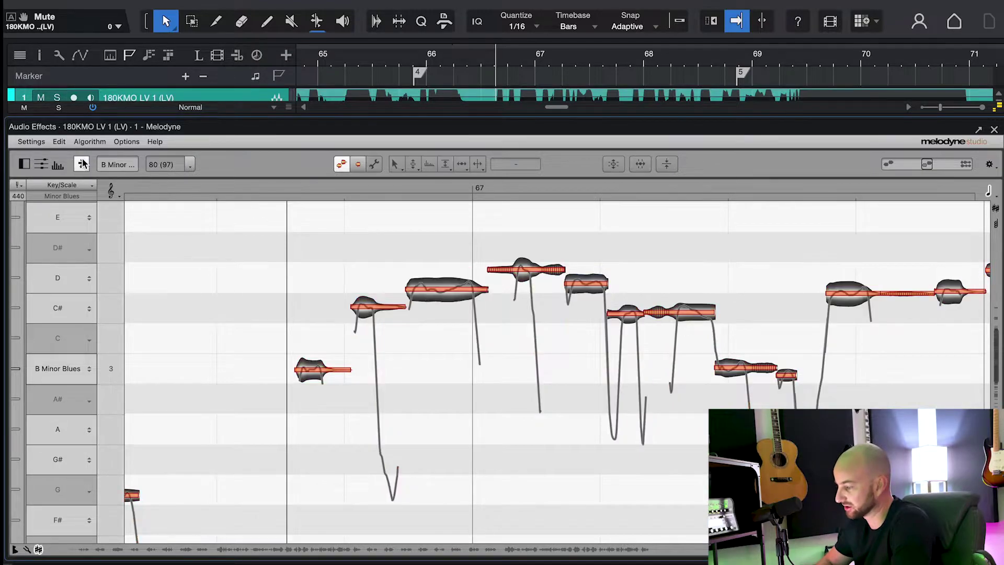
click(83, 164)
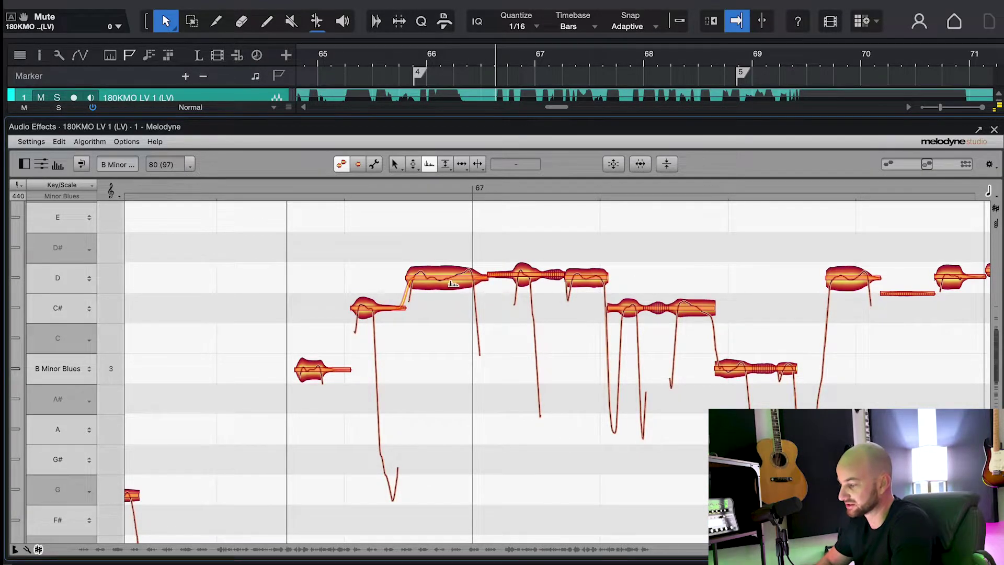
click(246, 191)
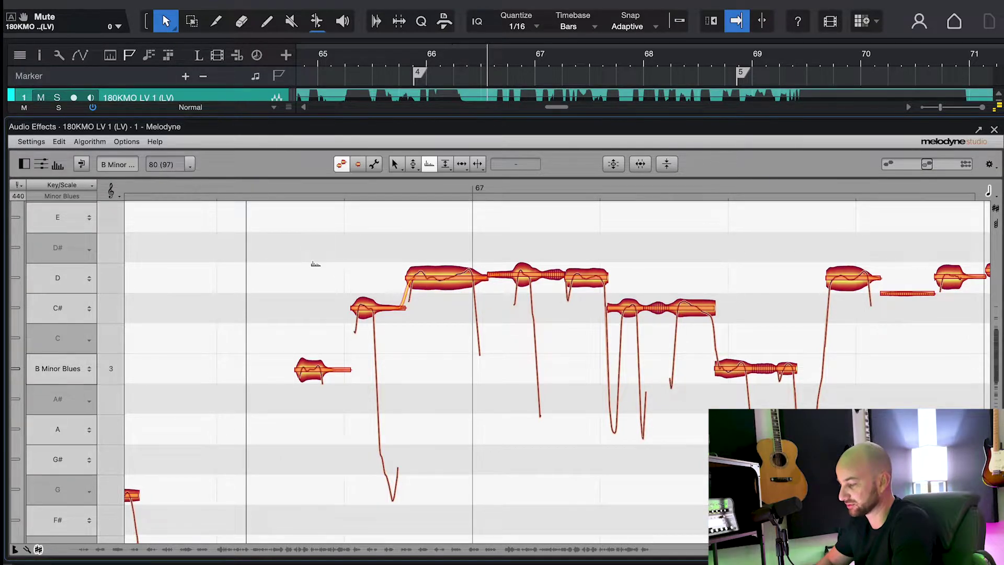
key(space)
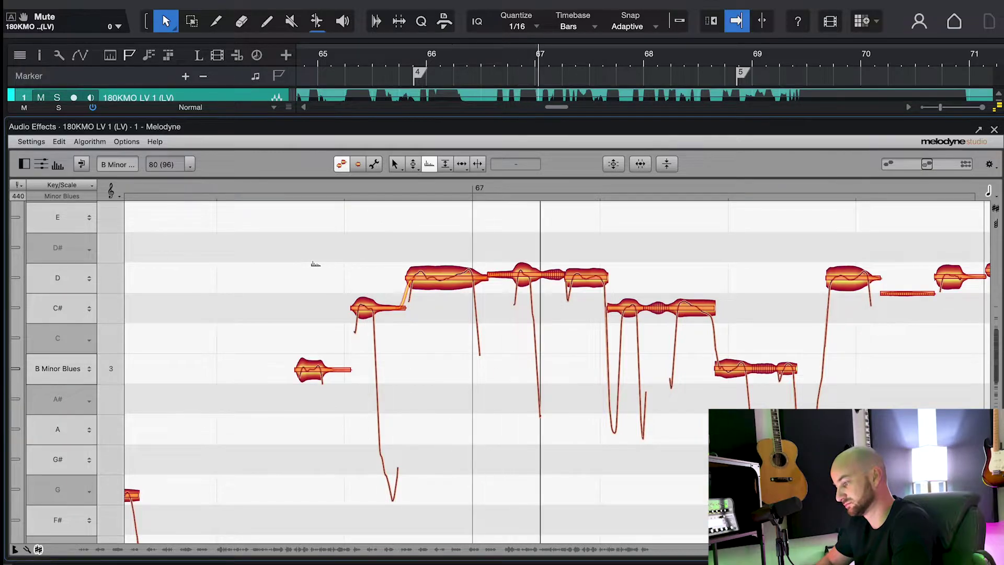
key(space)
Lower the formants of the long D note before bar 67 to -37 ct, play the phrase, and return to the Pitch Tool.
click(439, 277)
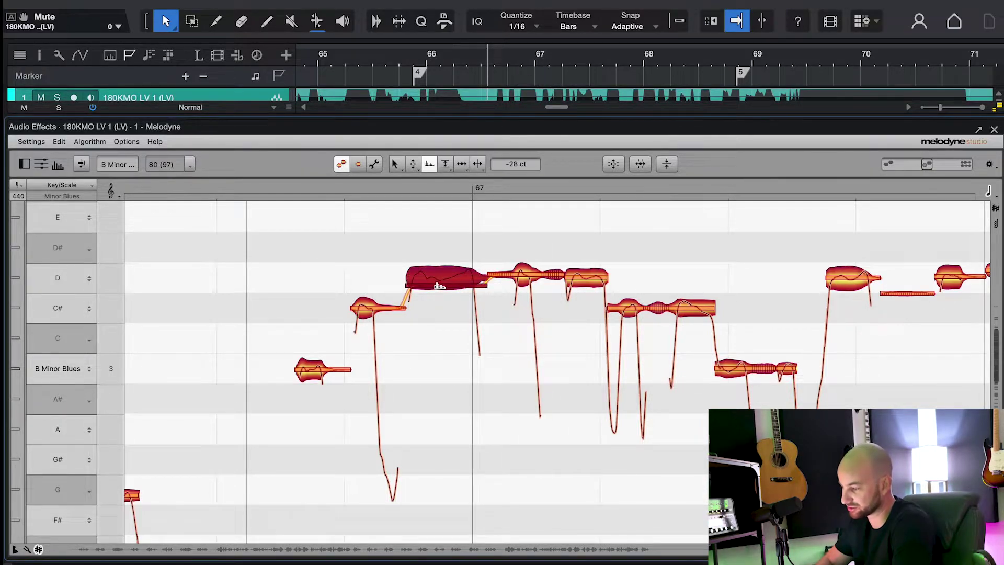
key(space)
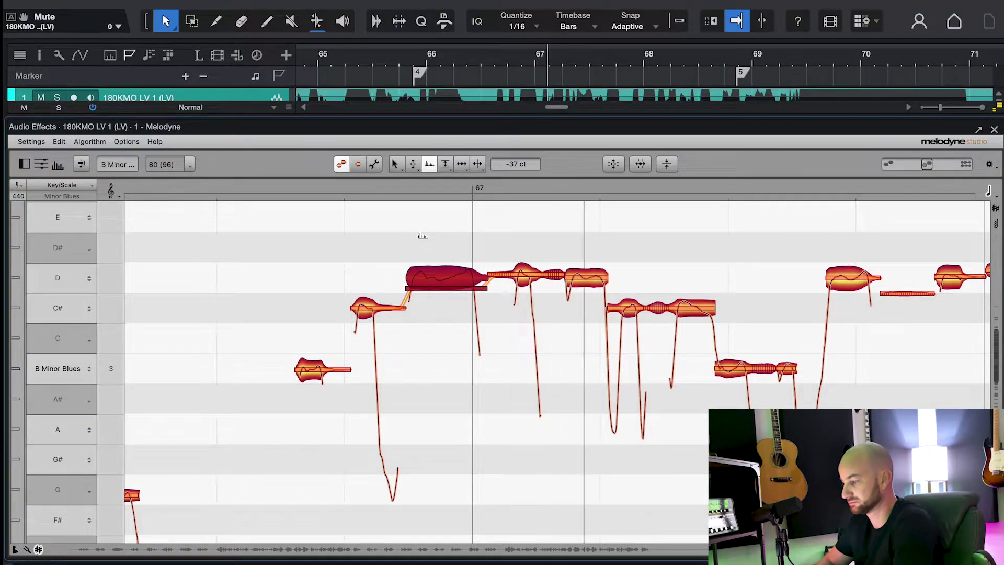
right_click(423, 236)
click(414, 236)
key(space)
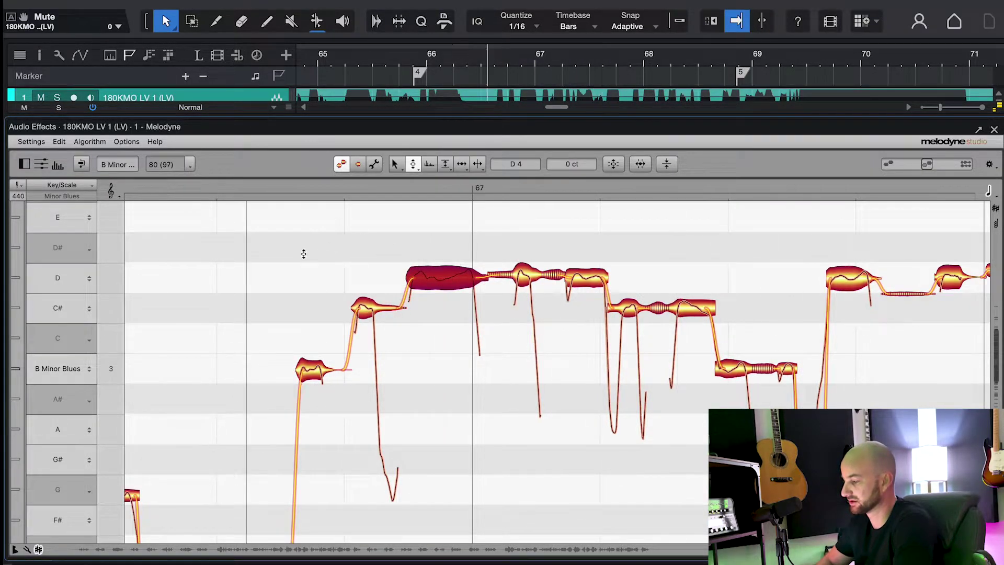
With the Pitch Tool, shorten the pitch transition from the E note to the F# note after bar 70 into a steep glide.
mouse_move(14, 176)
right_click(409, 227)
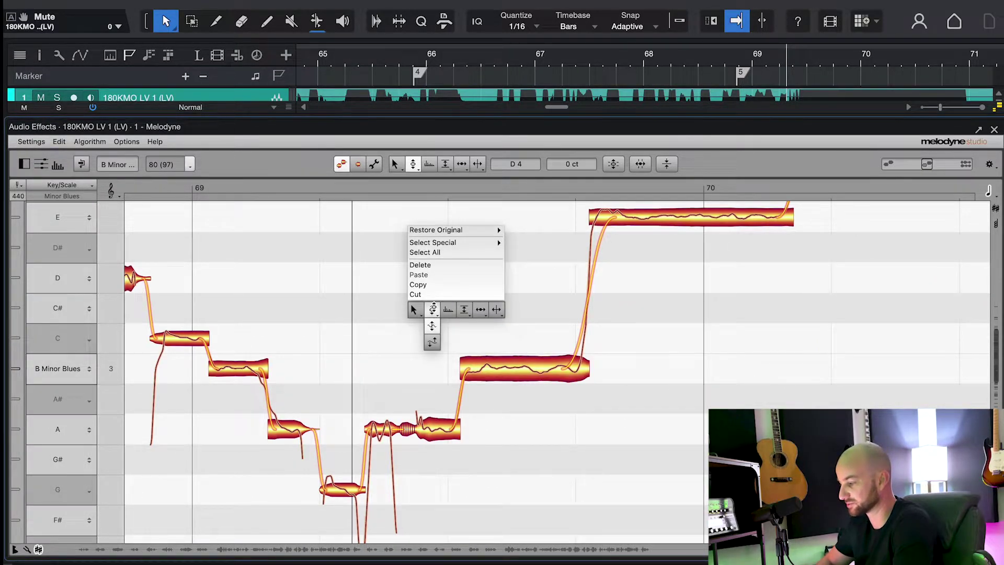
click(432, 325)
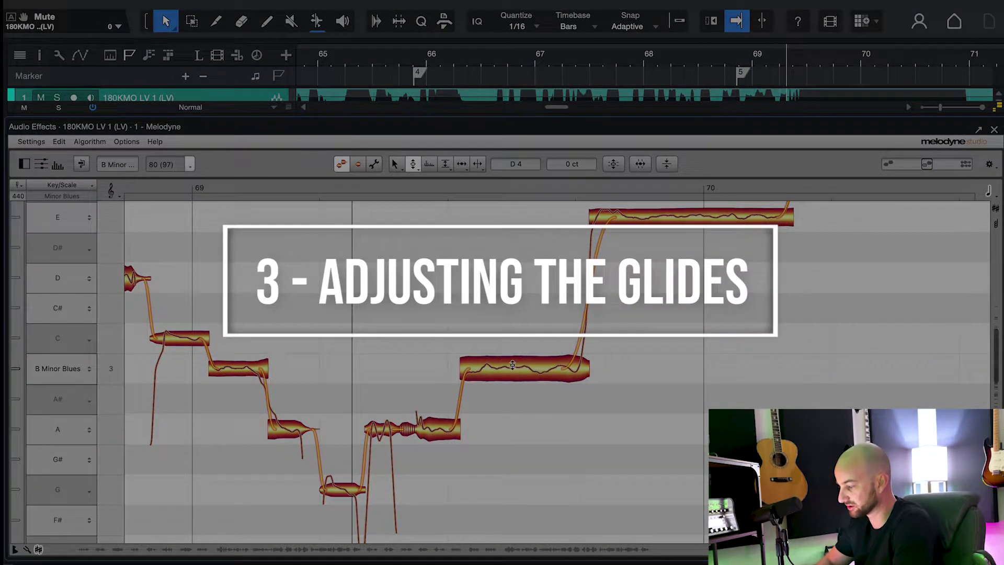
scroll(600, 333, up, 2)
scroll(681, 312, right, 2)
scroll(690, 292, up, 2)
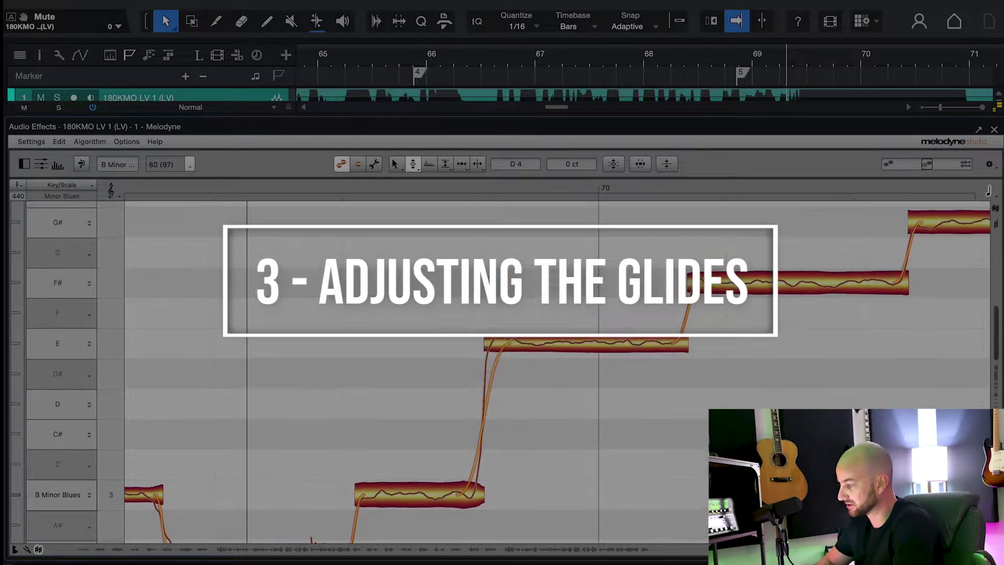
scroll(731, 304, right, 3)
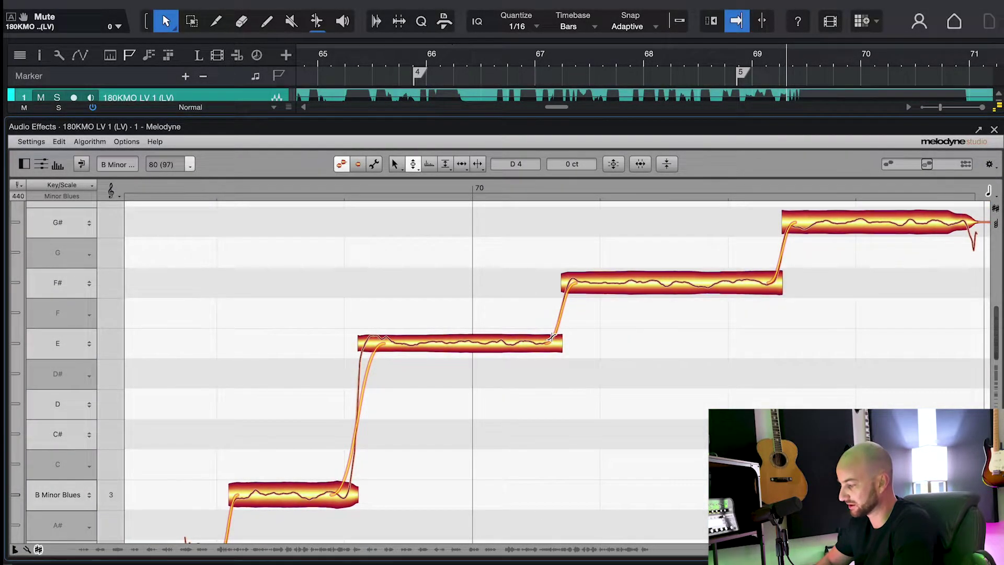
drag(552, 336, 600, 387)
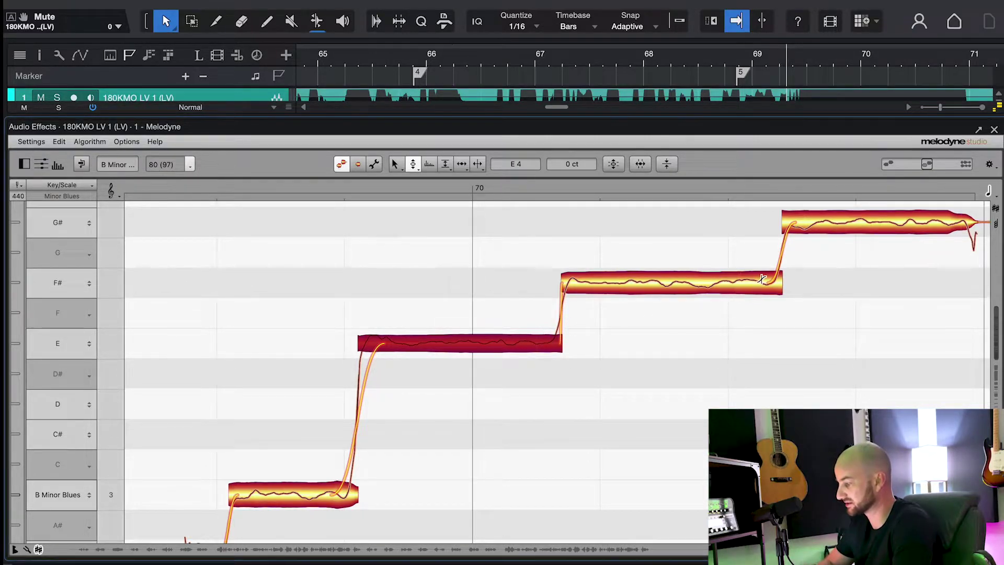
Steepen the pitch transitions from B to E before bar 70 and from F# to G# before bar 71.
scroll(583, 332, down, 5)
scroll(584, 332, left, 3)
scroll(584, 333, up, 2)
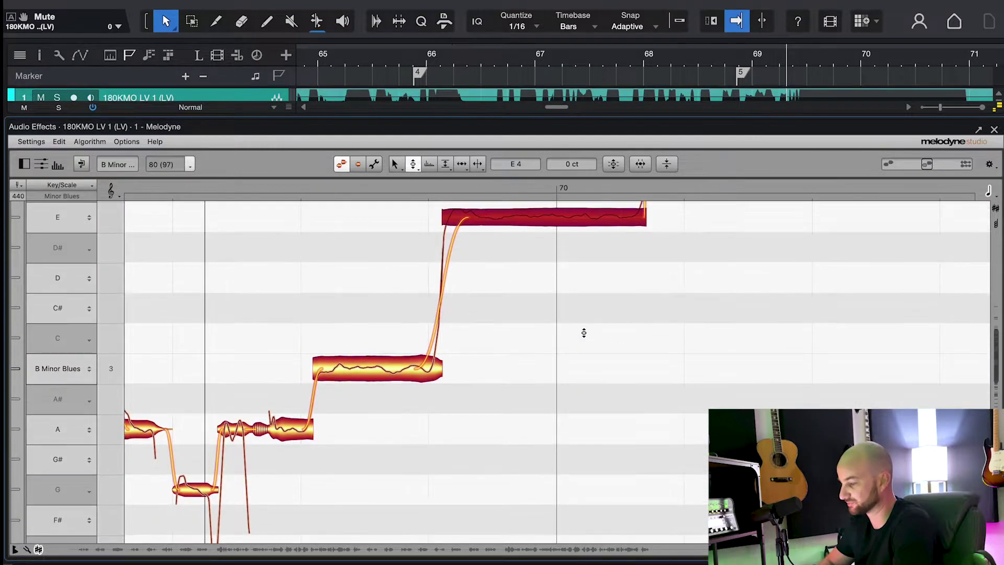
click(433, 366)
scroll(470, 356, up, 3)
scroll(470, 355, right, 4)
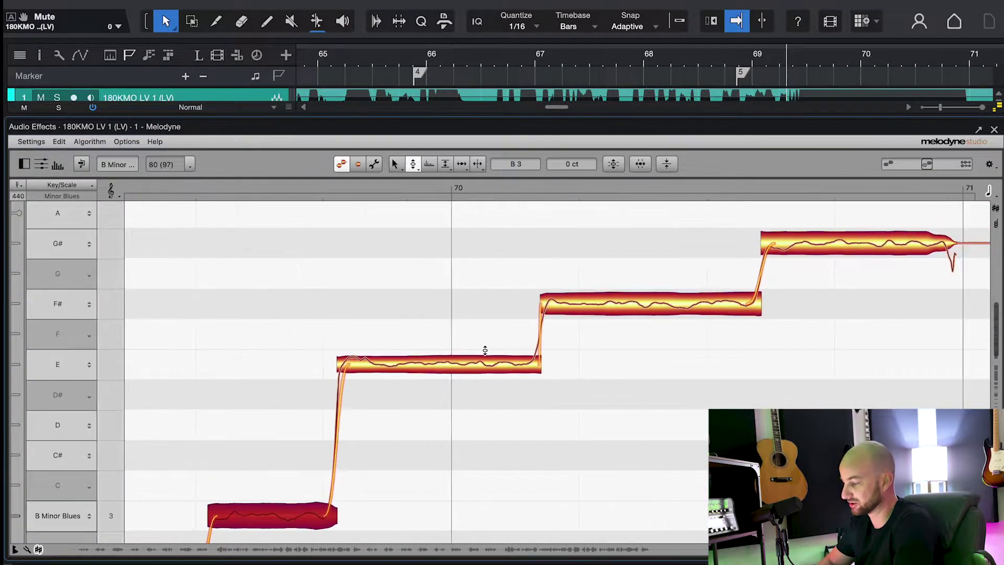
click(696, 310)
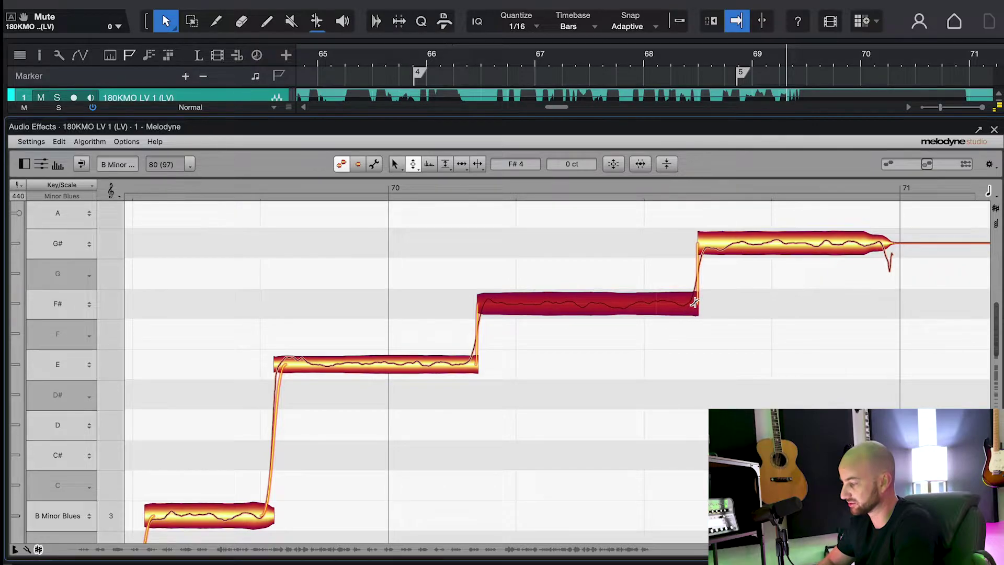
Play the ascending phrase from just after bar 69 to hear the steep glides.
scroll(592, 277, left, 4)
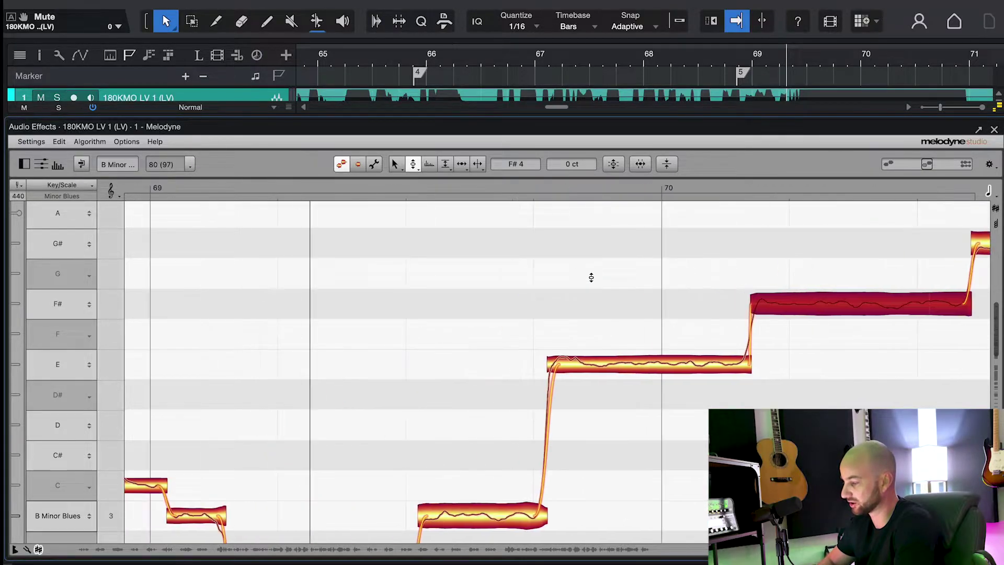
scroll(591, 277, down, 3)
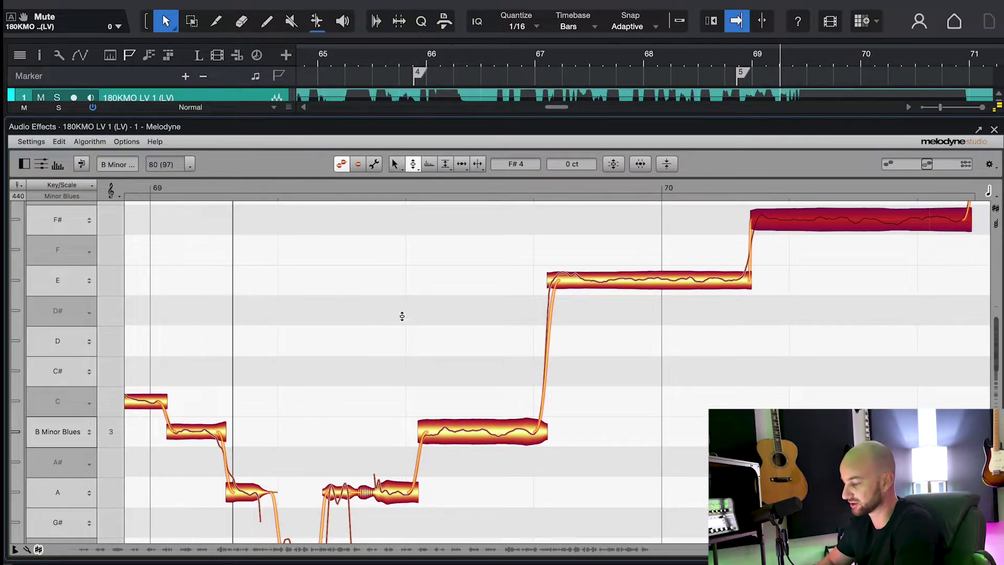
scroll(524, 360, right, 3)
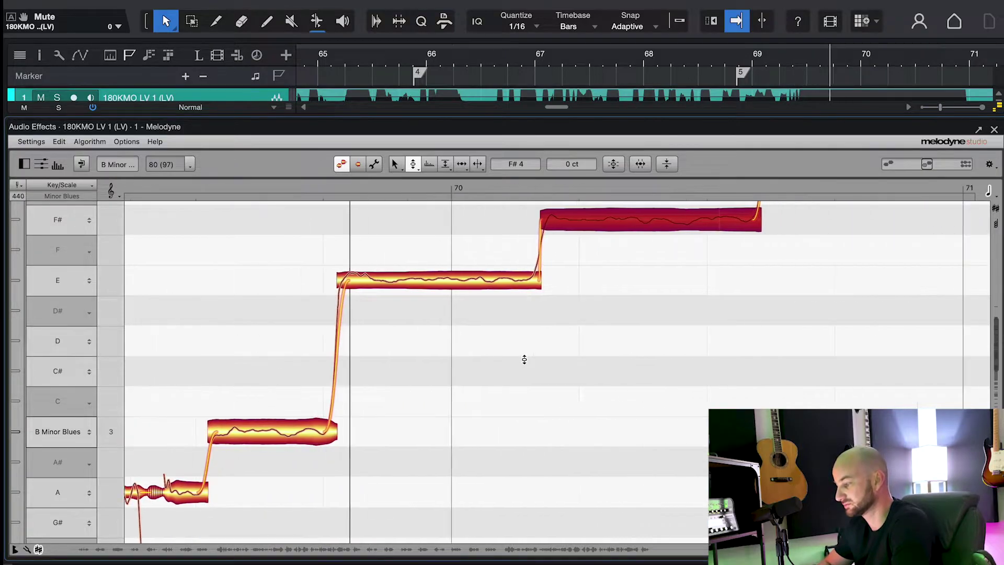
scroll(518, 336, right, 1)
scroll(532, 337, up, 2)
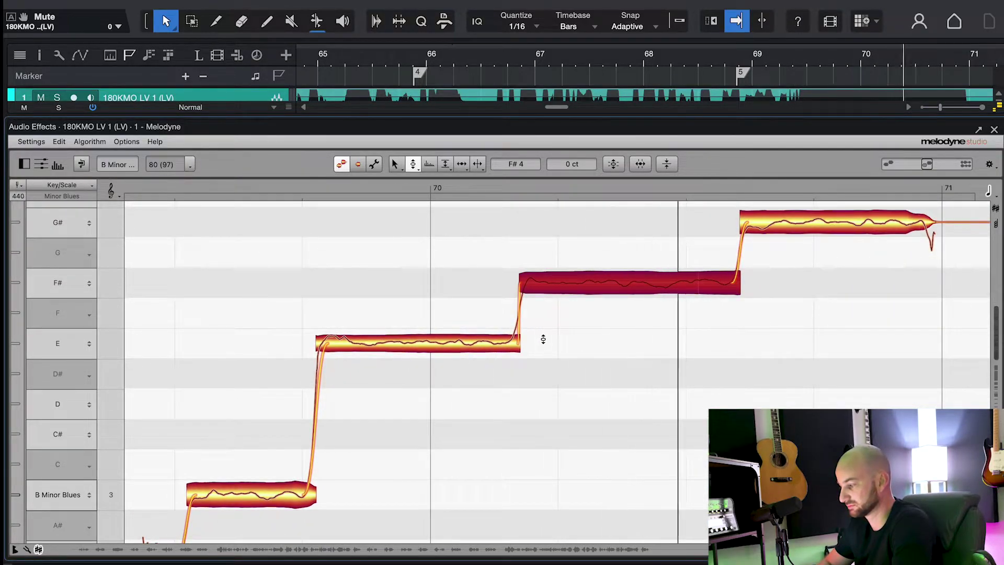
key(space)
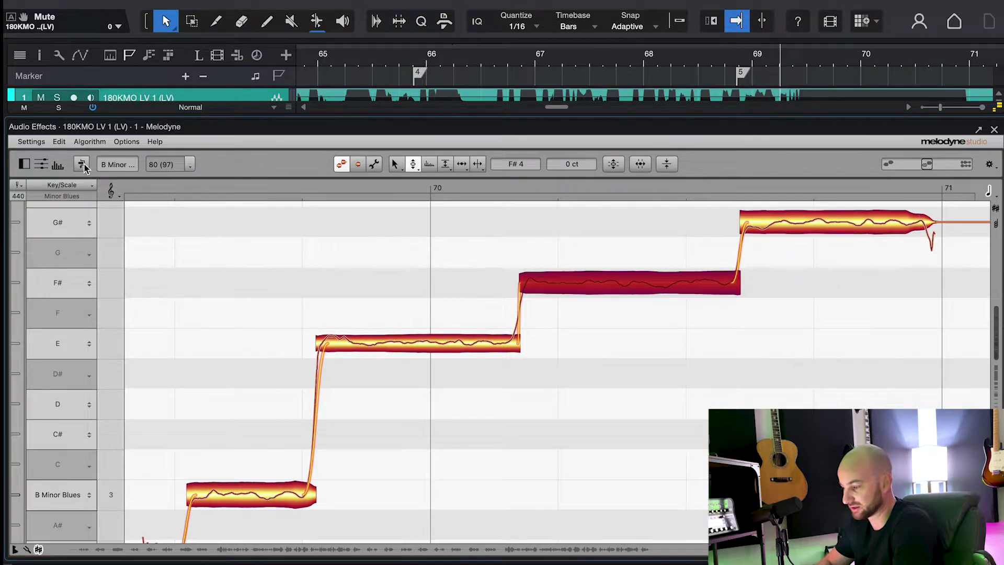
Lengthen the pitch transitions between the B, E, F# and G# notes around bar 70 into smoother glides.
click(82, 166)
click(298, 430)
key(ctrl+a)
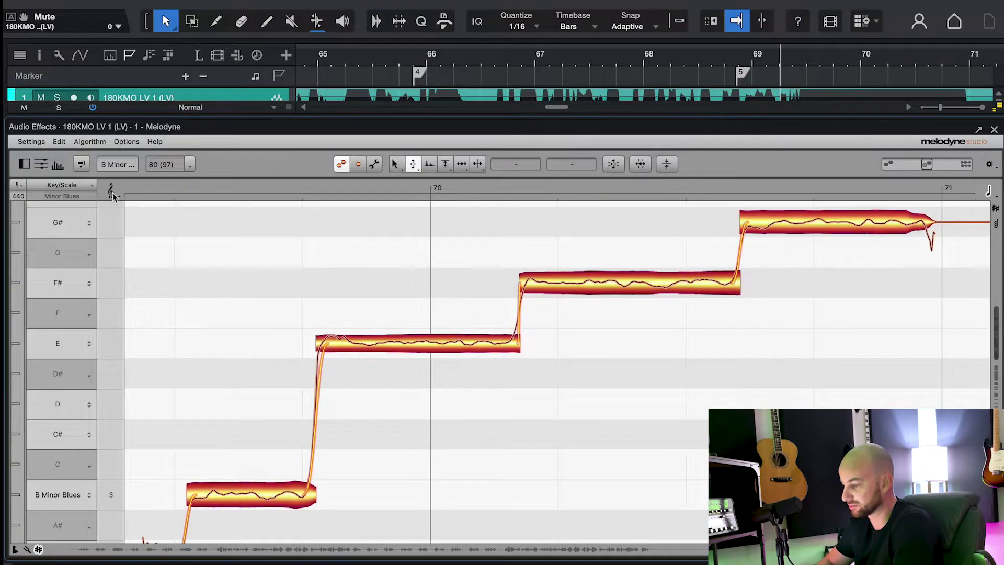
drag(304, 490, 285, 473)
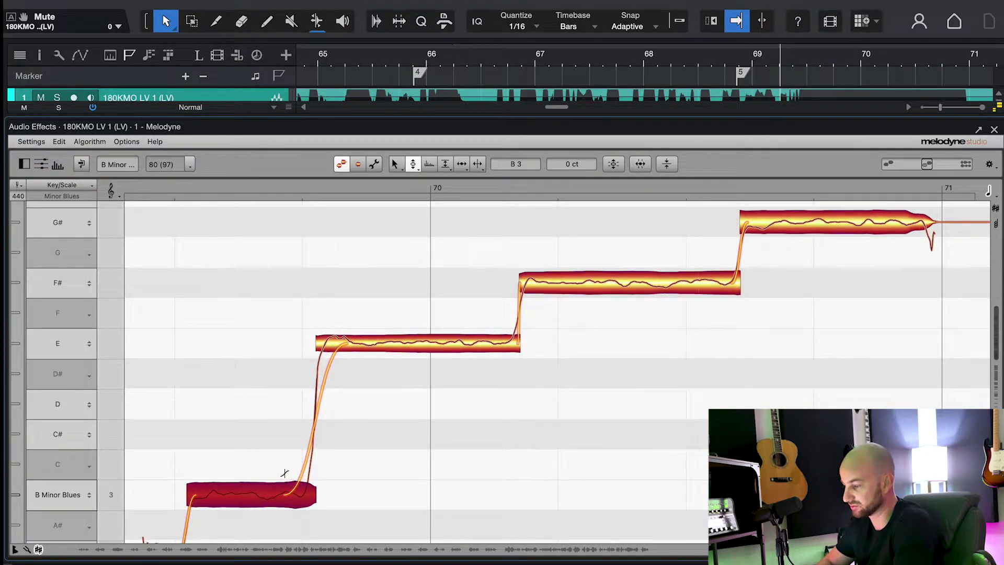
drag(515, 337, 492, 325)
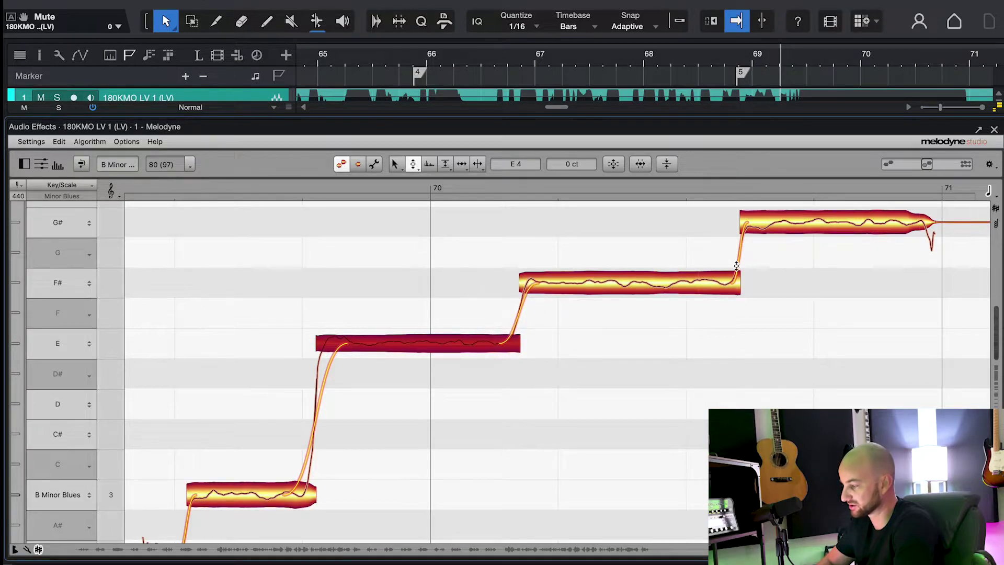
drag(733, 273, 717, 260)
Play the ascending phrase from before bar 70 to hear the smoother glides.
scroll(549, 273, left, 3)
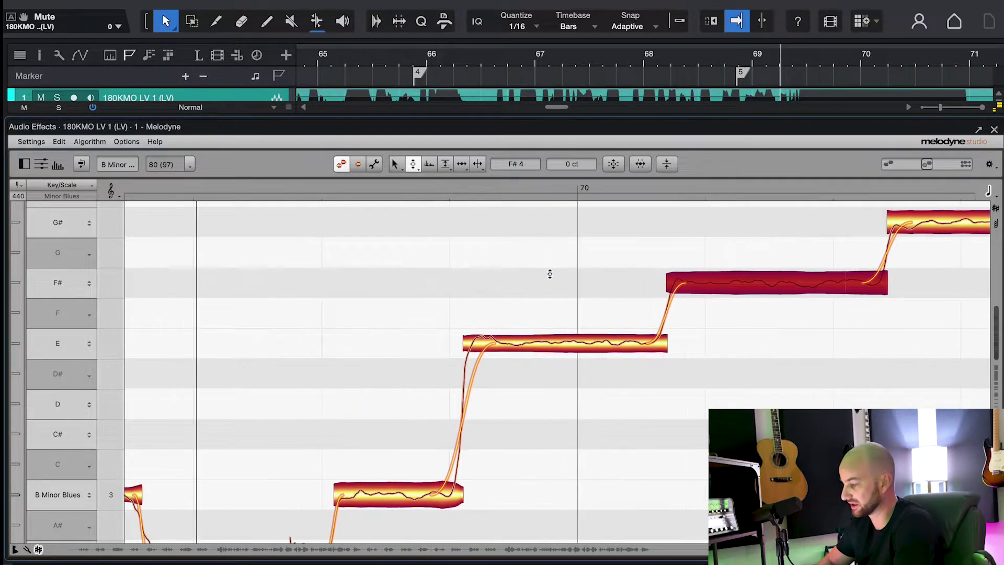
scroll(292, 268, up, 2)
double_click(201, 191)
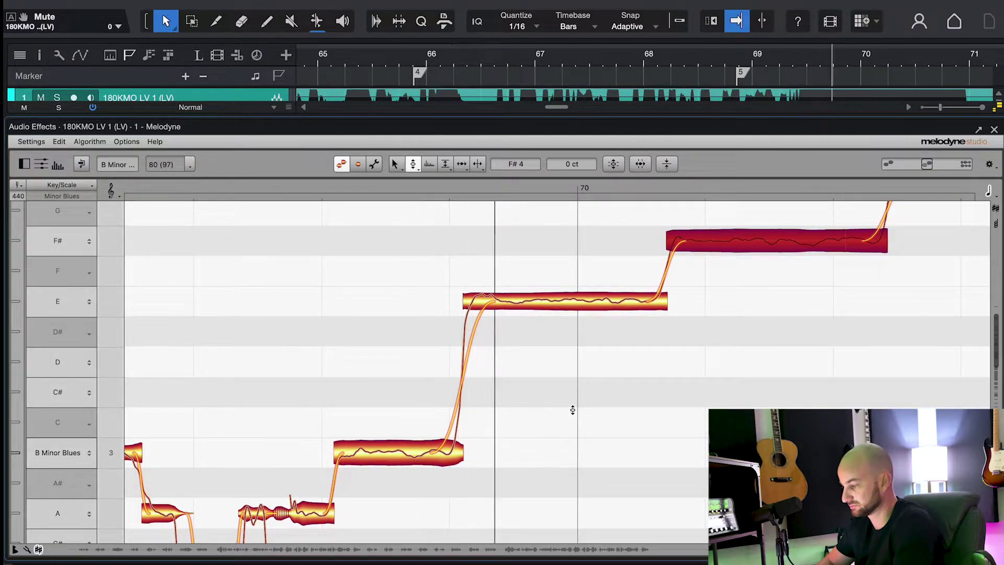
scroll(642, 340, right, 3)
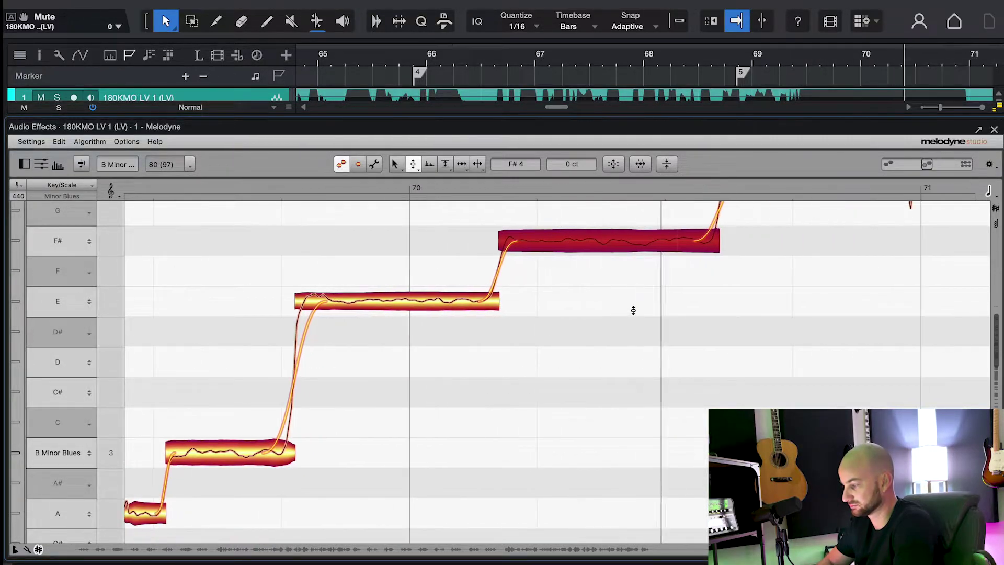
scroll(627, 310, up, 2)
key(space)
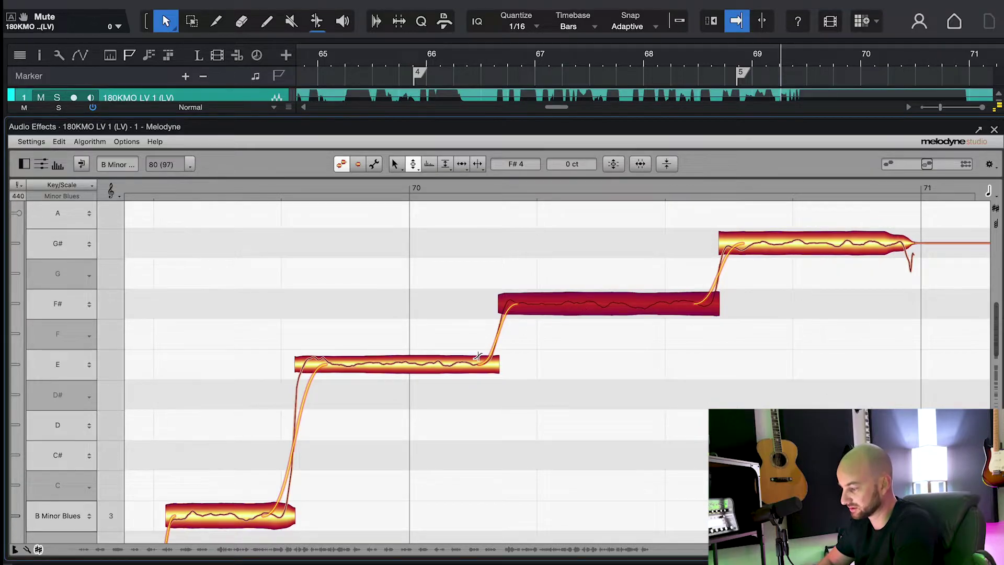
Lengthen the glide from the E note to the F# note slightly more and play the phrase again.
click(478, 361)
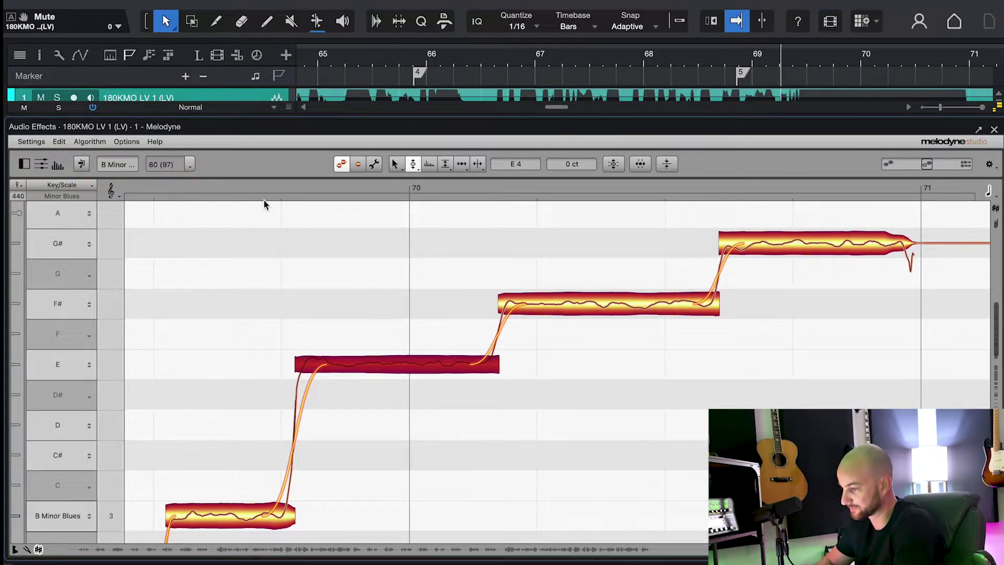
key(space)
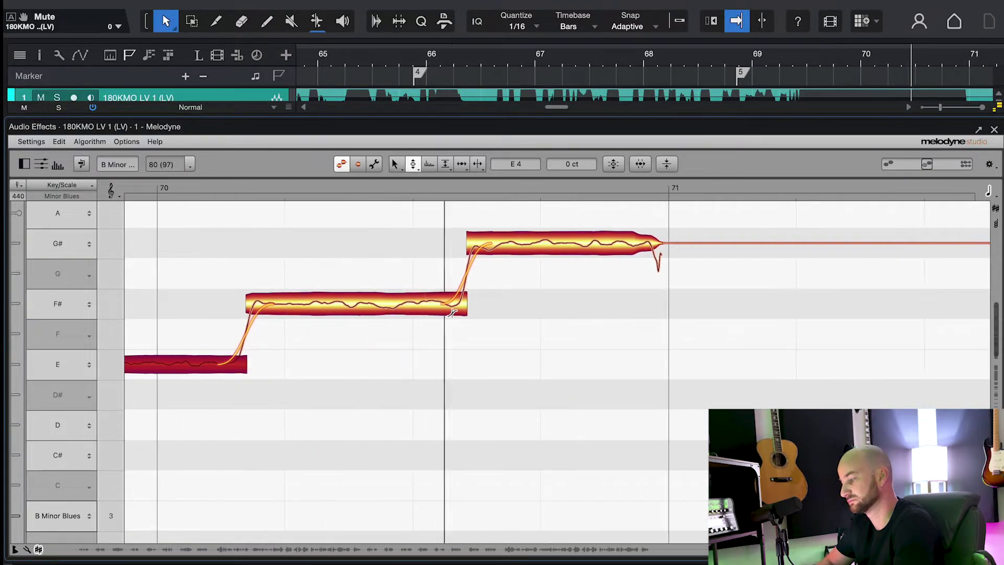
key(space)
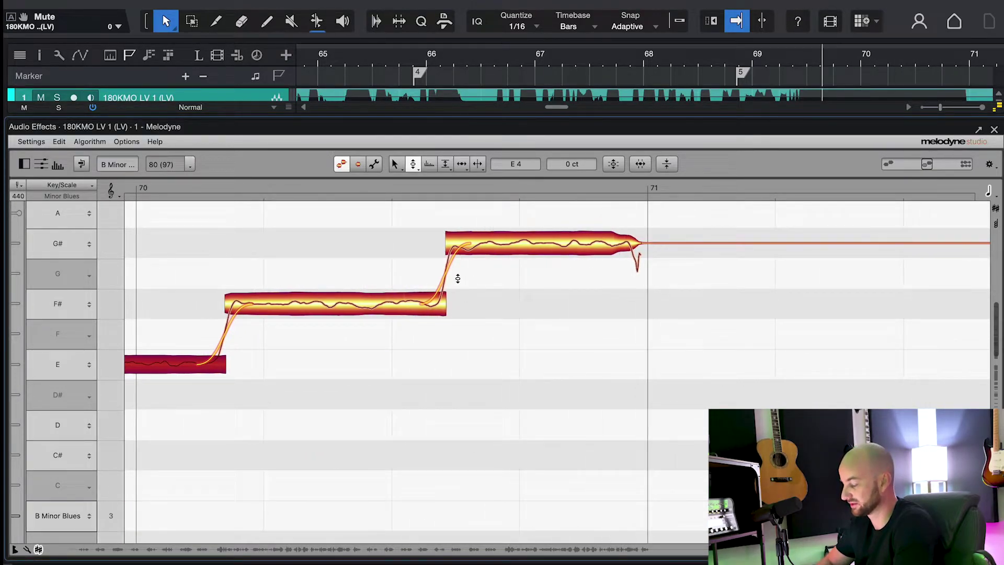
Go to the bar 25 phrase, select the long G# note around bar 26, and play the phrase.
scroll(265, 249, left, 10)
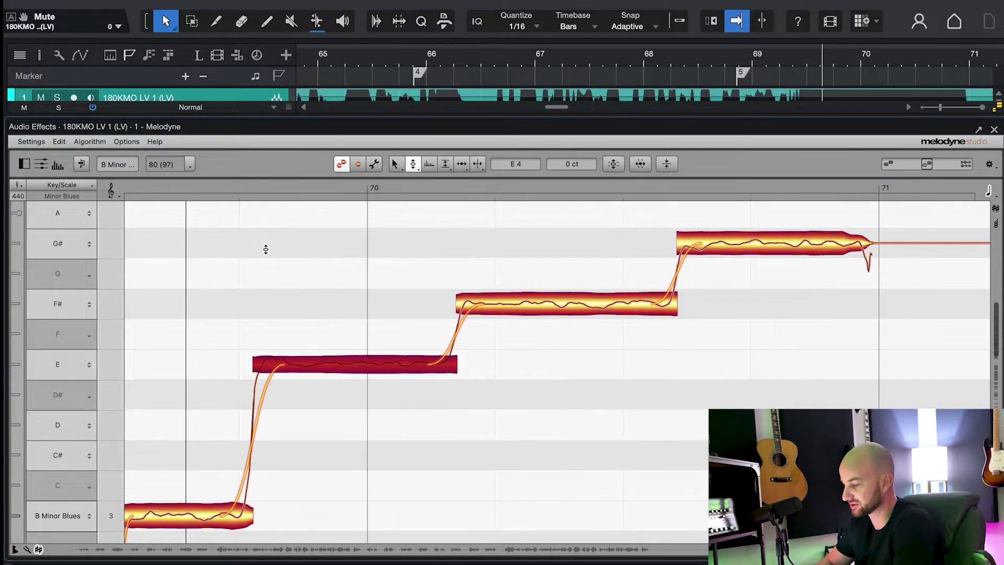
scroll(266, 249, down, 5)
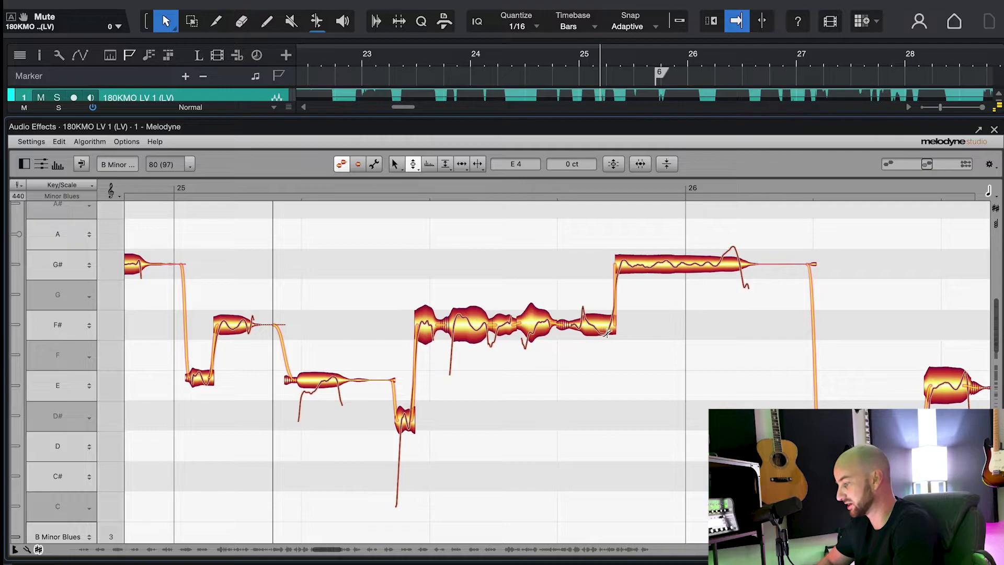
click(648, 263)
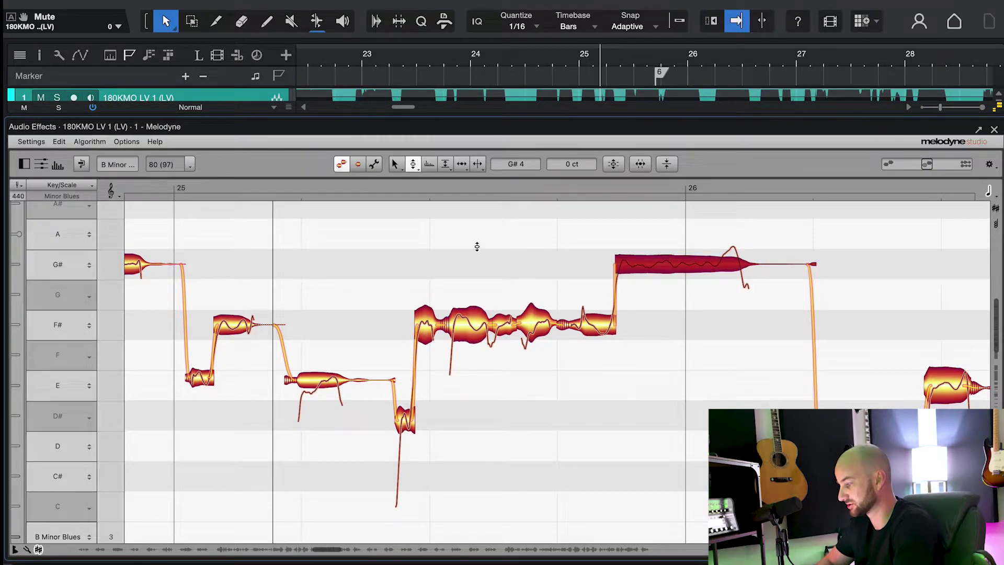
key(space)
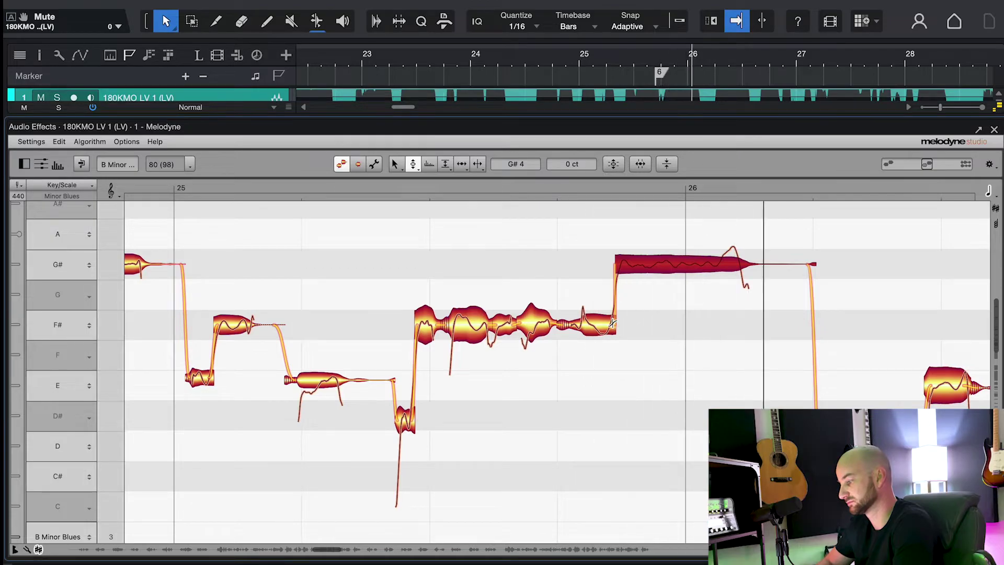
Lengthen the glide from the F# note into the long G# note before bar 26 and play the phrase from bar 25.
key(space)
click(592, 303)
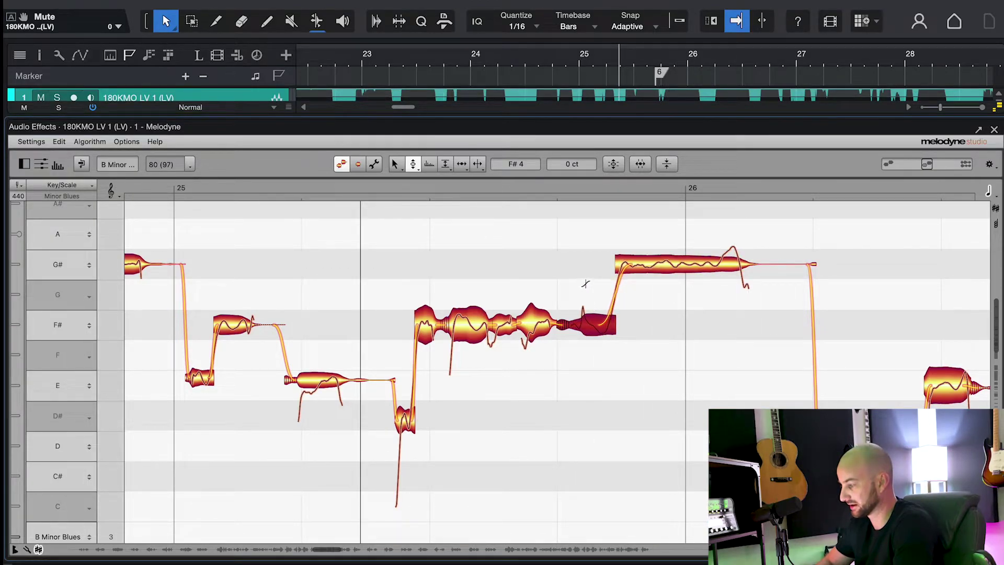
click(253, 188)
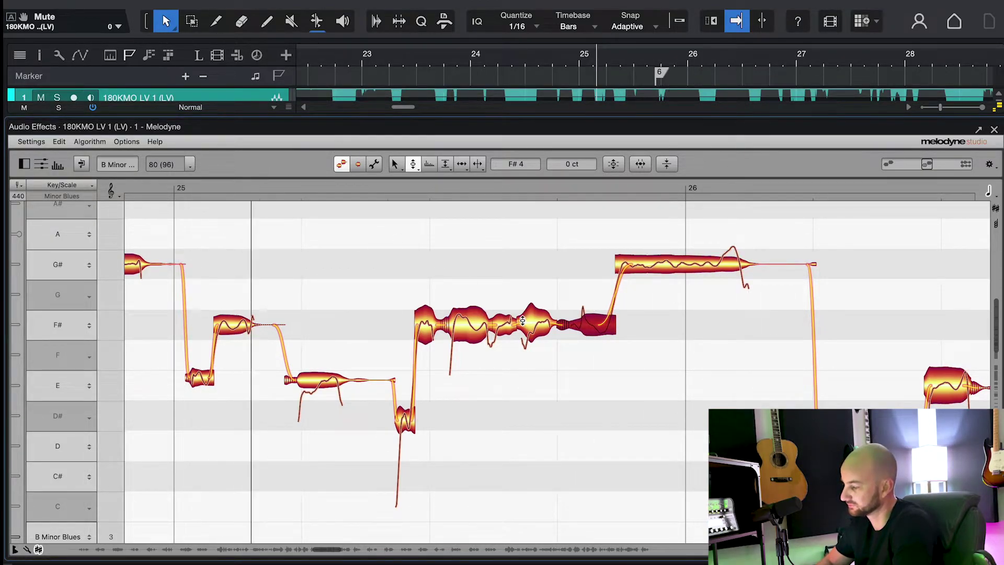
key(space)
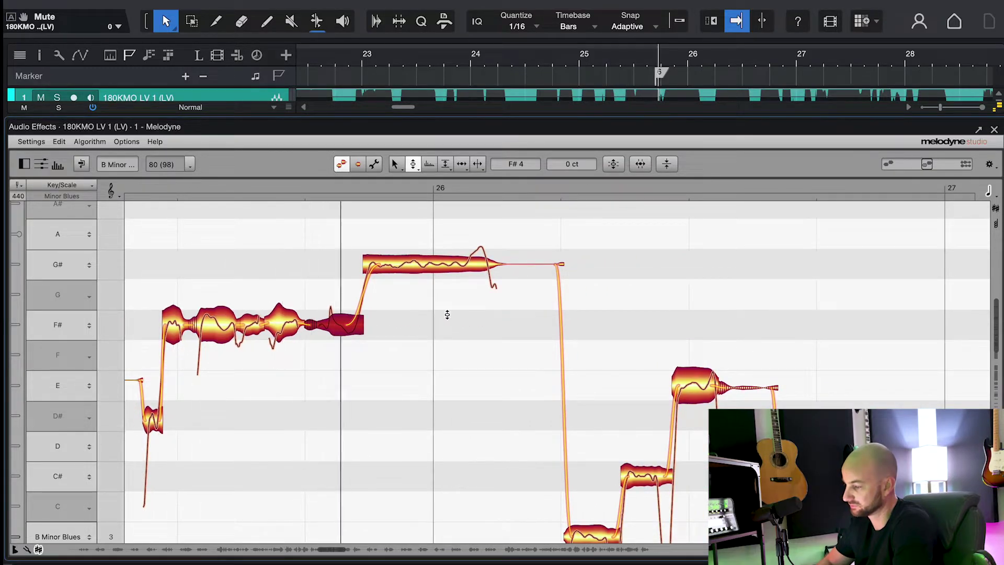
key(space)
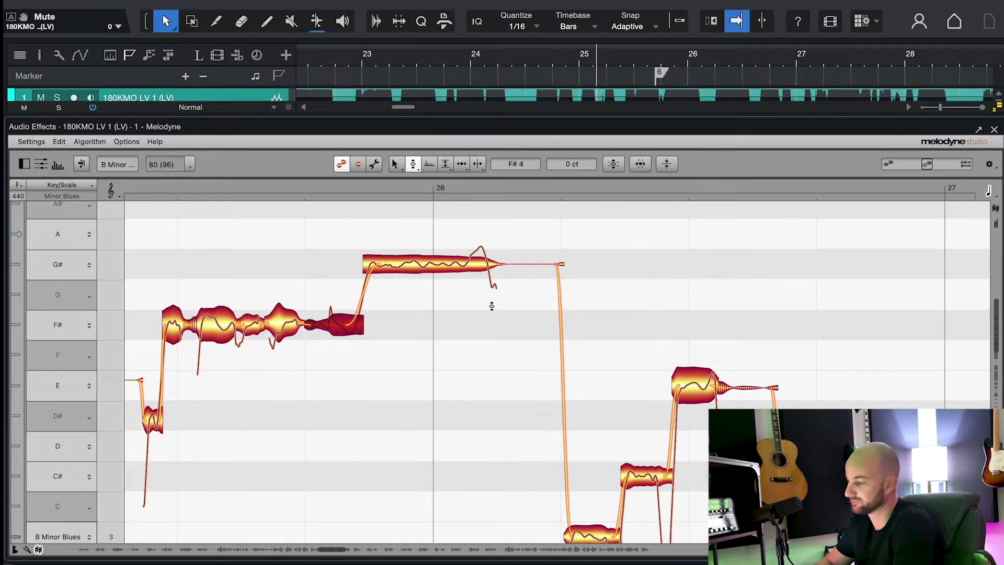
Go to the opening phrase at bar 2 and play it through to the C# note before bar 3.
scroll(392, 314, left, 5)
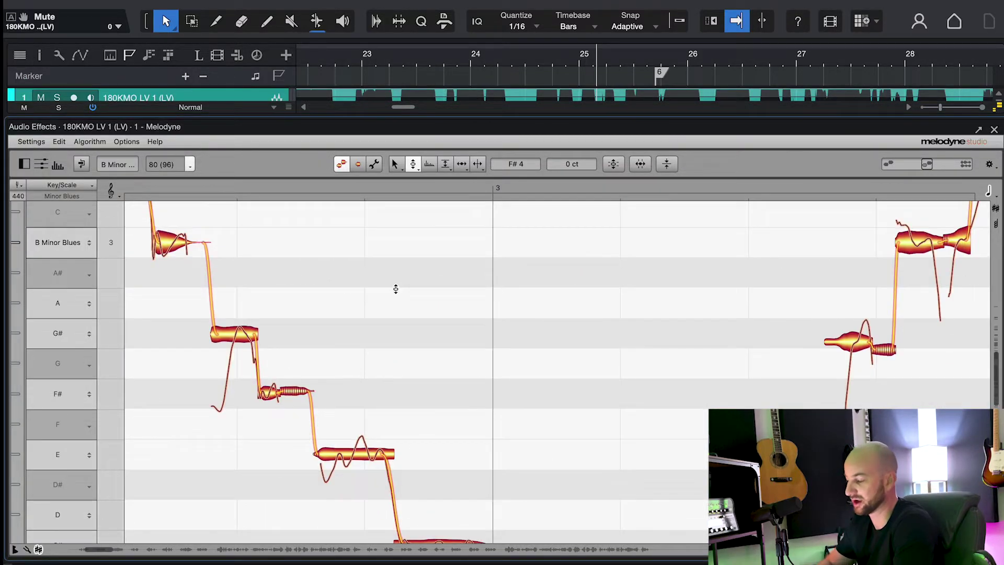
right_click(396, 289)
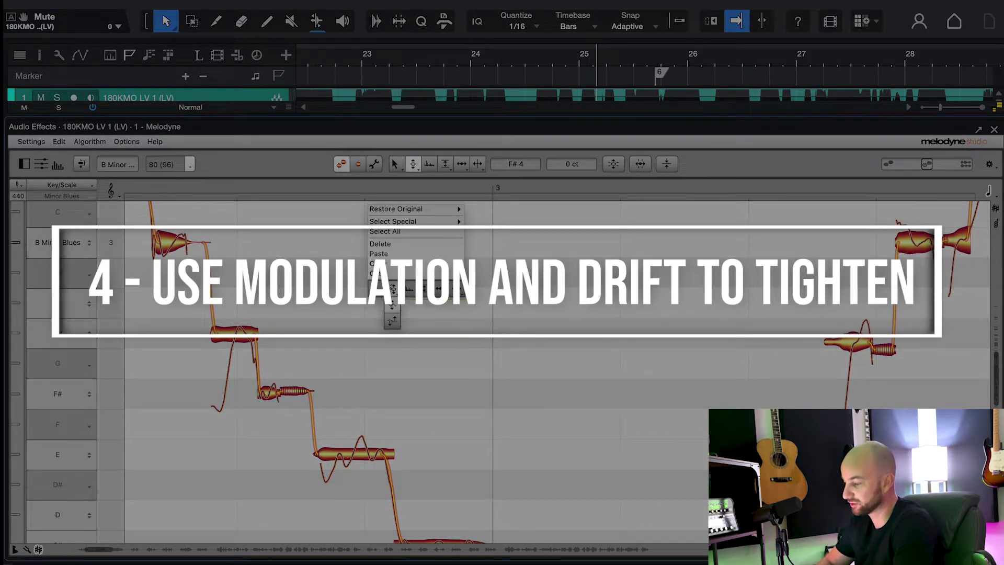
click(348, 336)
scroll(348, 336, left, 4)
scroll(348, 336, down, 2)
scroll(347, 337, left, 4)
scroll(348, 285, up, 2)
click(261, 190)
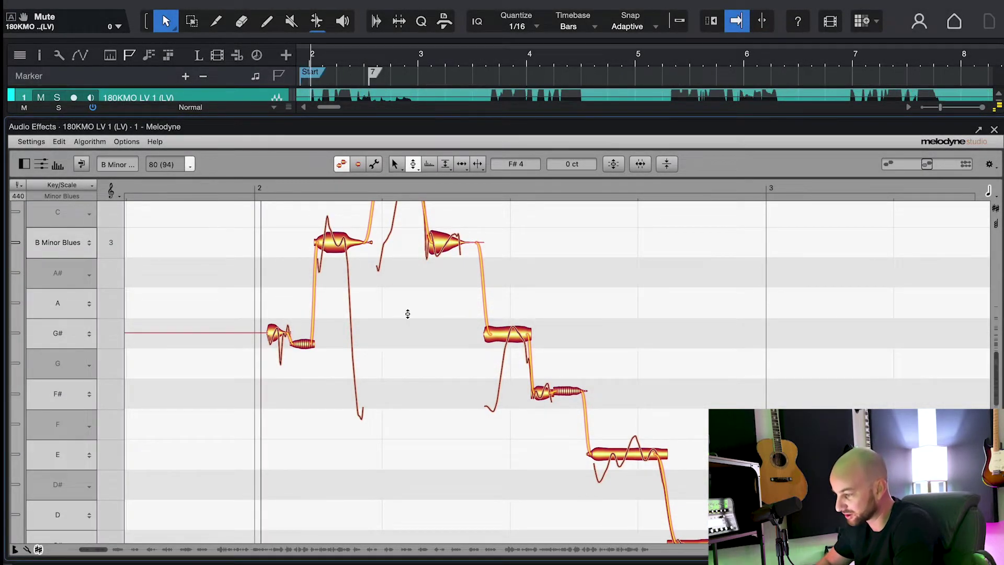
scroll(407, 314, right, 1)
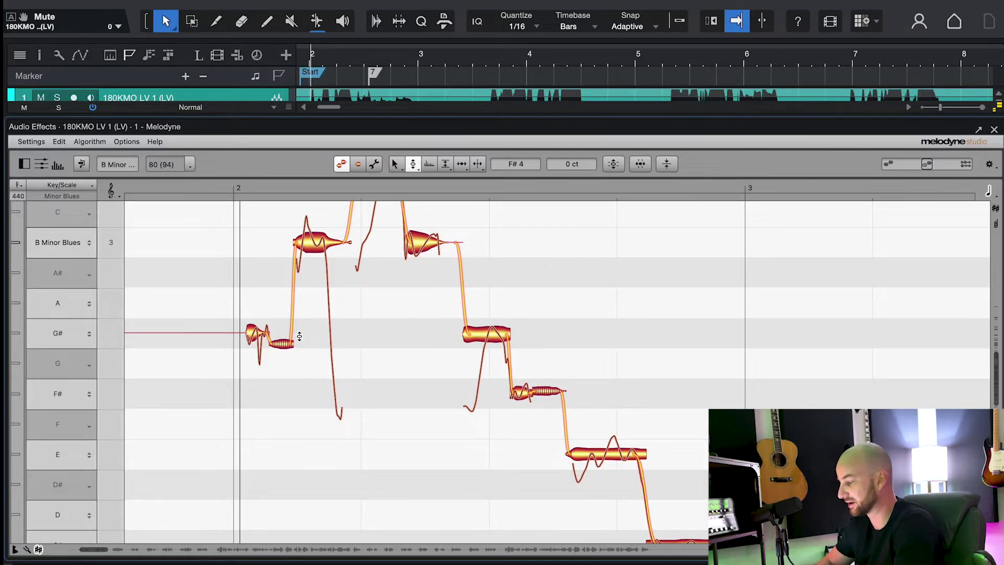
click(238, 186)
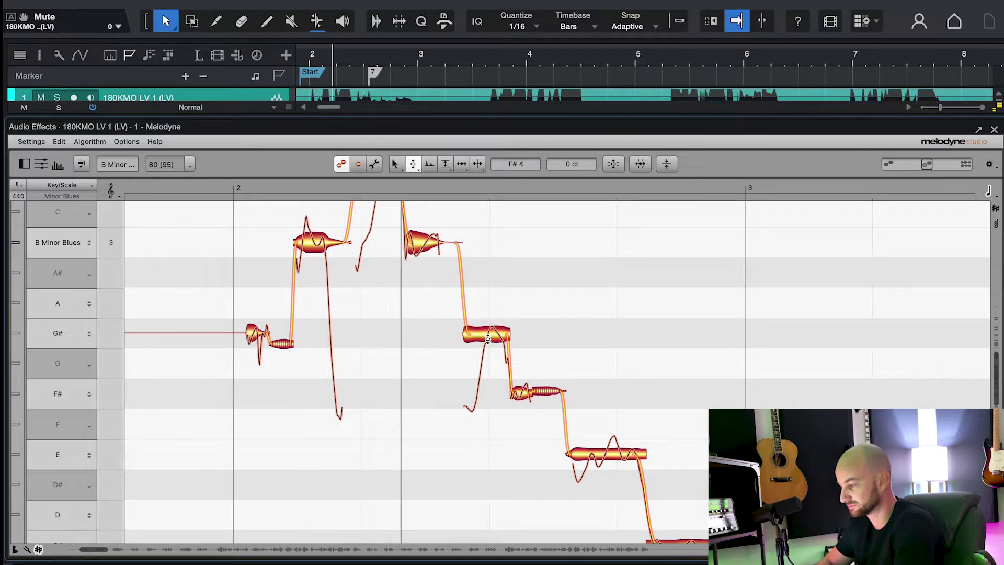
scroll(493, 335, right, 4)
scroll(507, 326, down, 3)
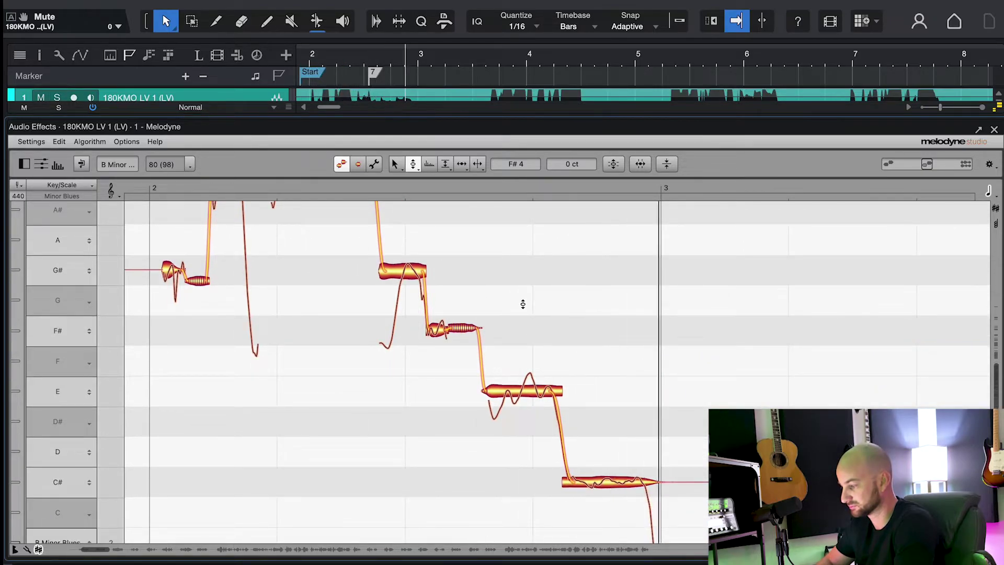
key(space)
Slightly reduce the pitch modulation of the long E note before bar 3 and set its pitch drift to -65%.
right_click(522, 304)
click(521, 323)
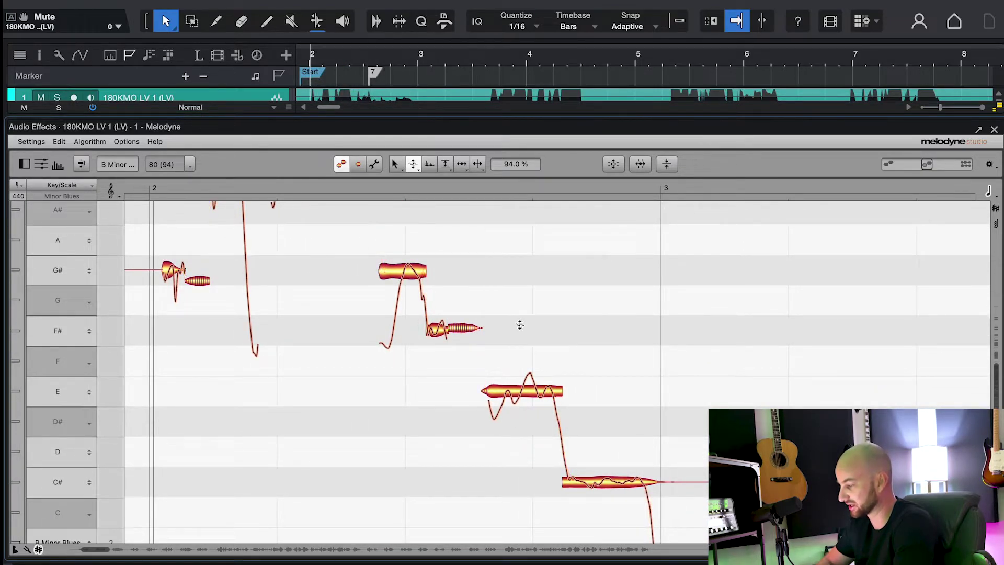
click(525, 381)
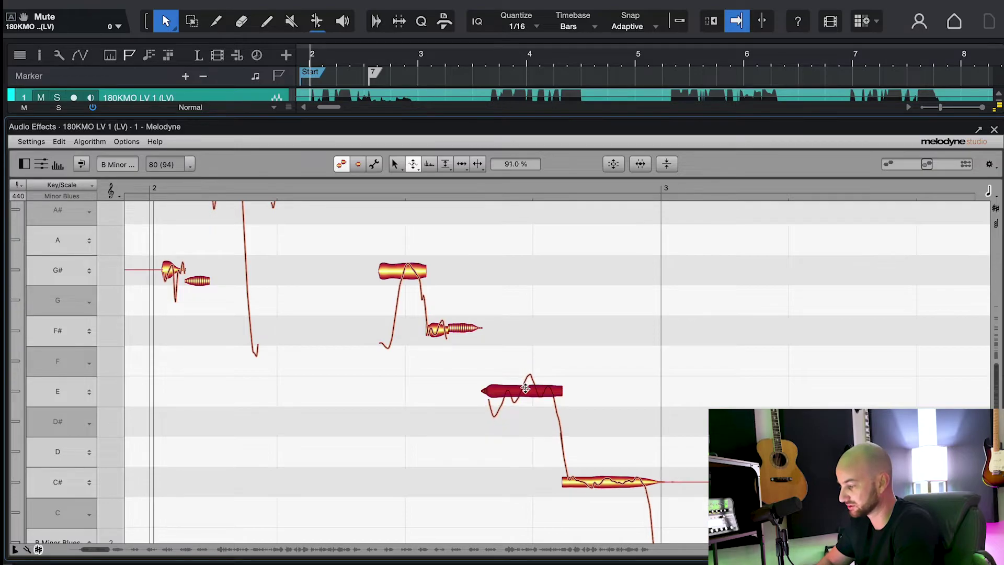
right_click(526, 379)
click(530, 363)
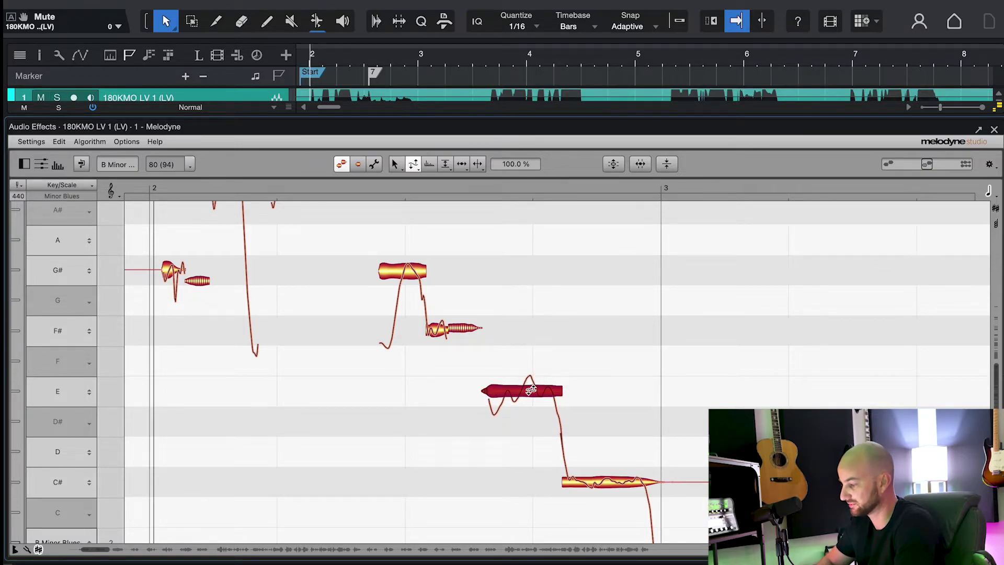
drag(530, 362, 520, 501)
right_click(520, 342)
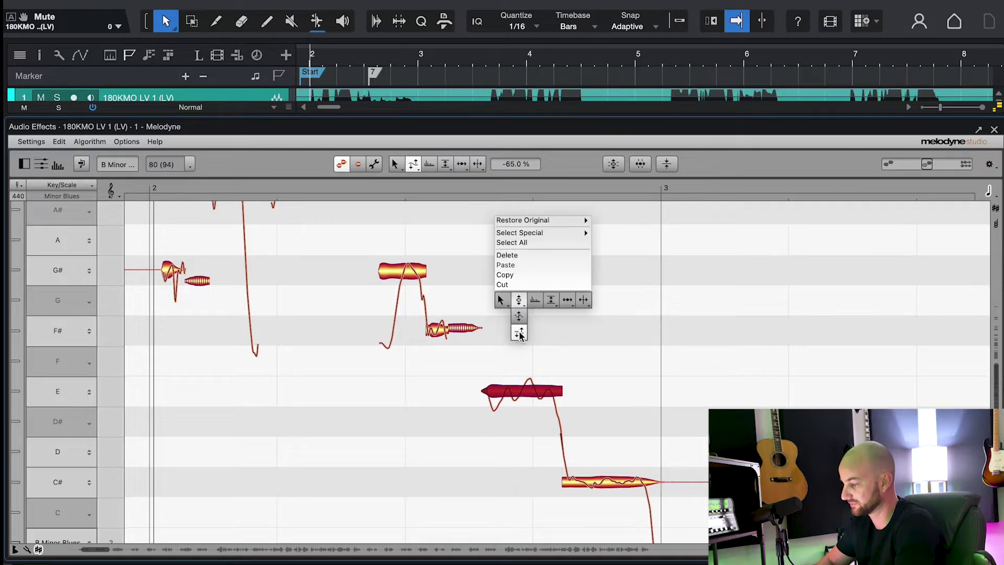
click(518, 297)
Play the phrase from just before bar 2 to hear the tightened E note.
scroll(238, 209, left, 2)
click(203, 188)
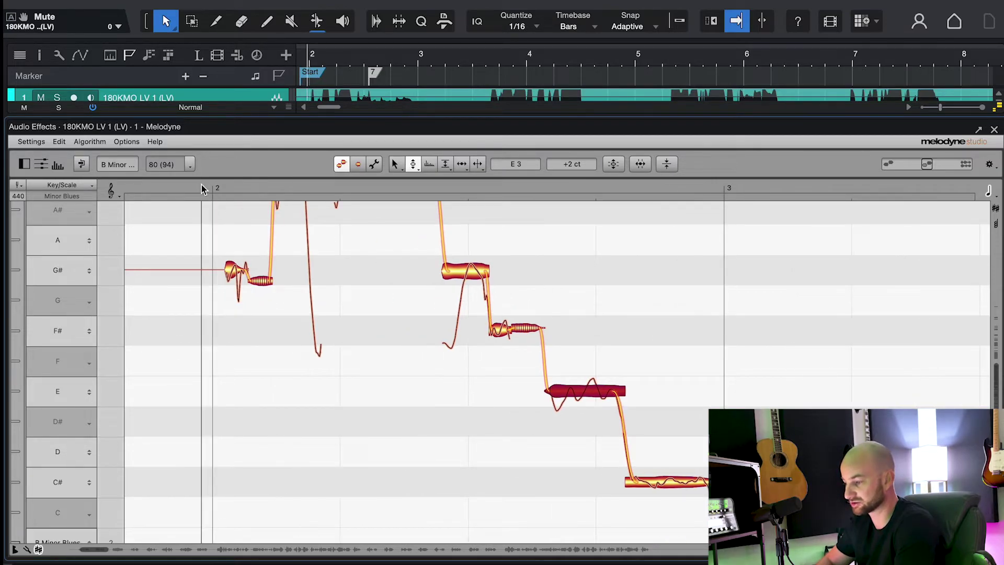
key(space)
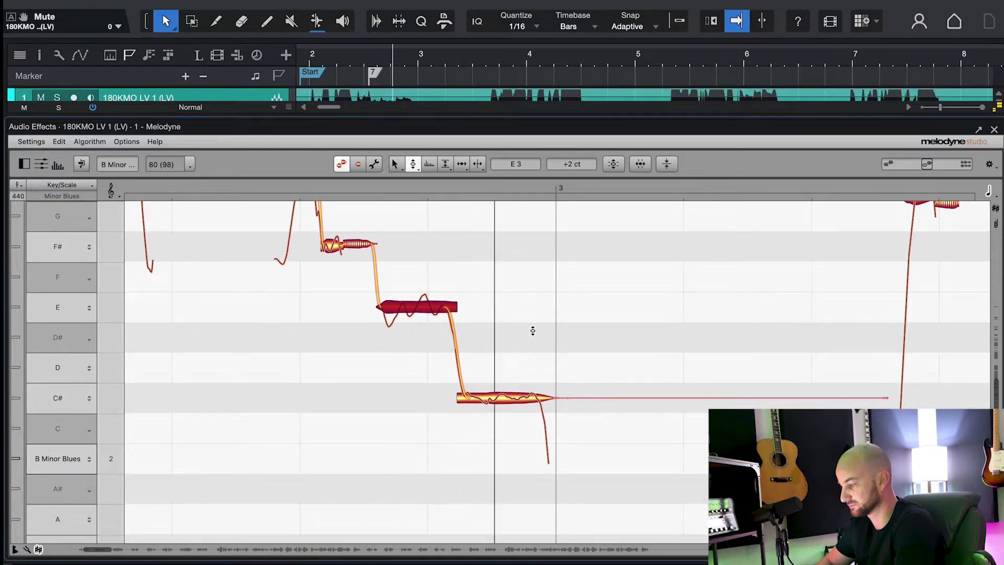
key(space)
Examine the pitch curve of the tightened E note before bar 3 with the Pitch Drift tool.
scroll(465, 259, up, 2)
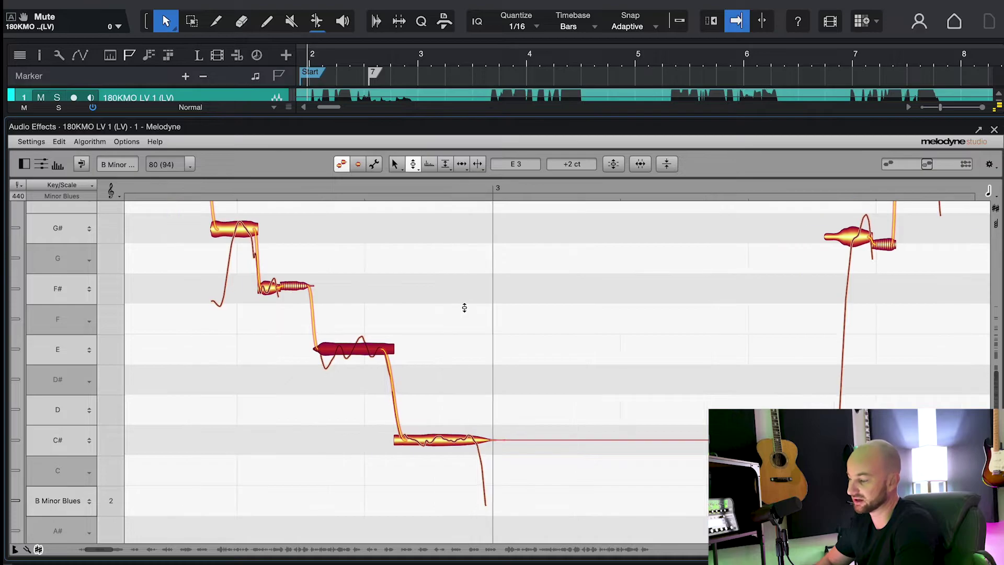
scroll(464, 307, left, 5)
scroll(464, 307, up, 3)
scroll(464, 307, left, 3)
scroll(463, 307, down, 1)
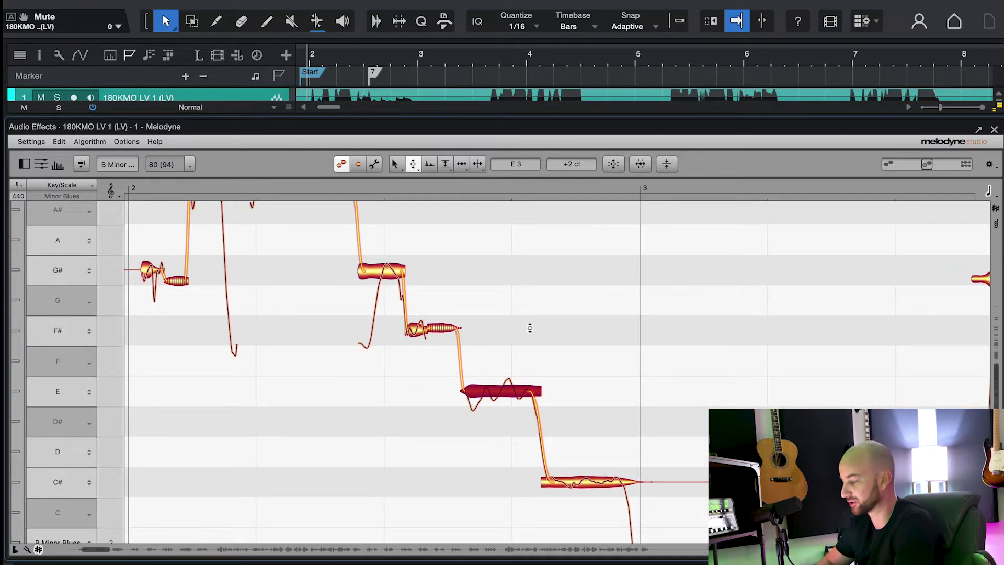
right_click(491, 328)
click(493, 350)
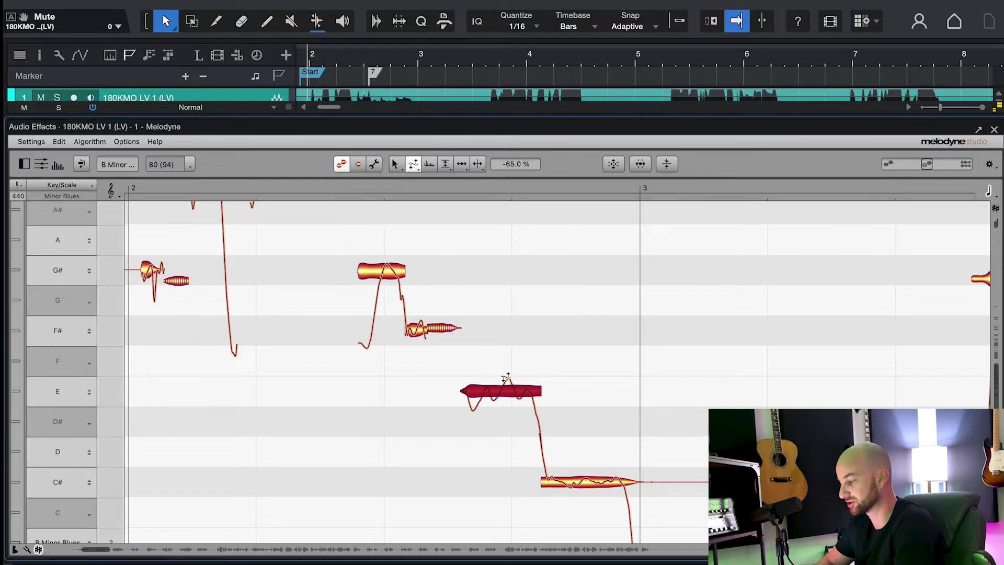
right_click(551, 314)
click(557, 286)
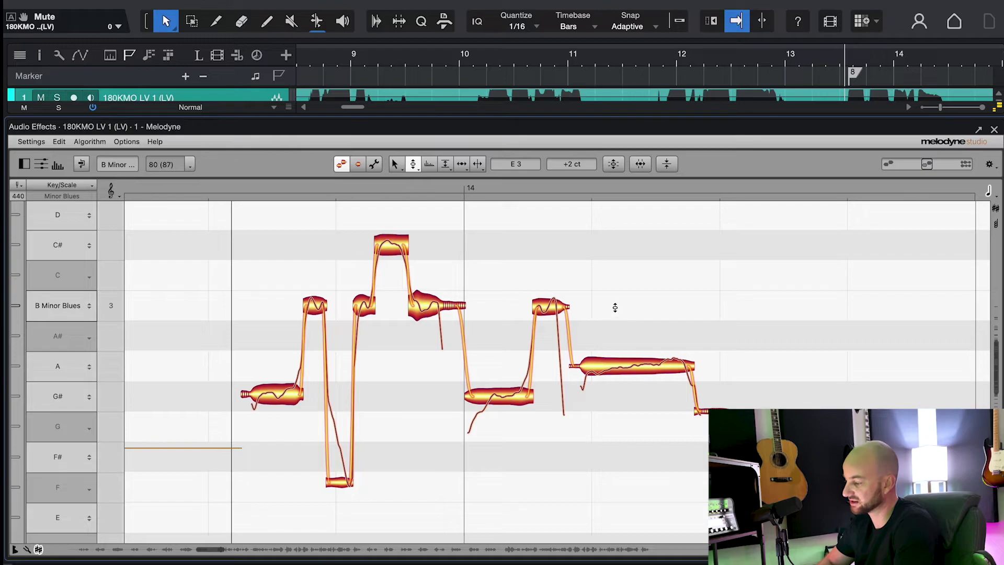
Activate the Pitch Drift tool and play the phrase around bar 14 up to the long A note.
right_click(672, 292)
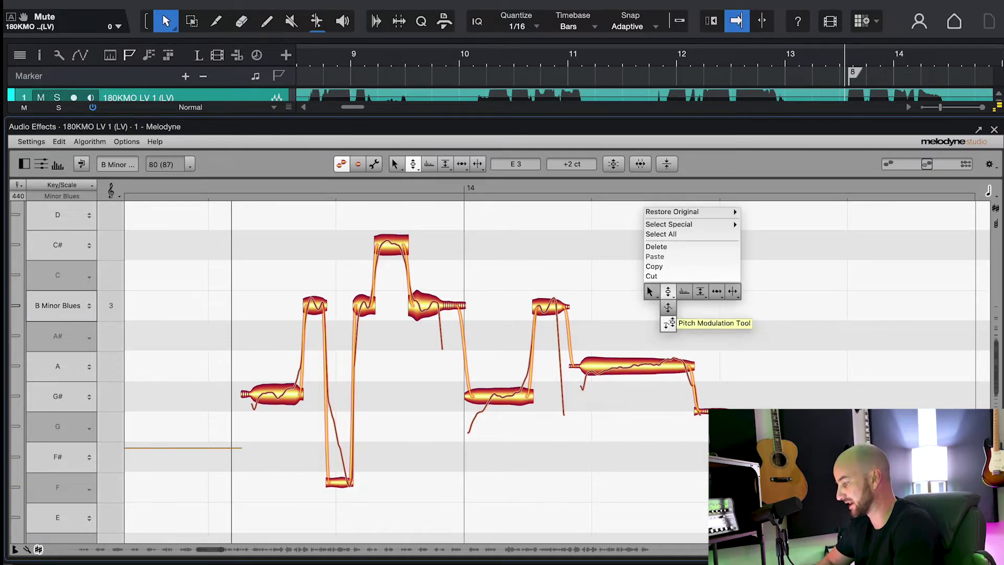
click(670, 313)
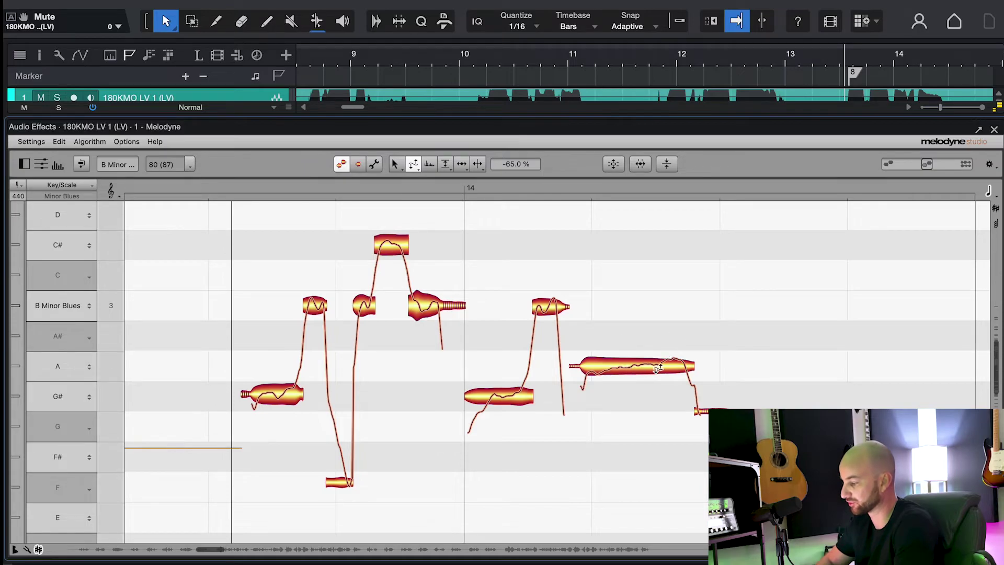
click(214, 180)
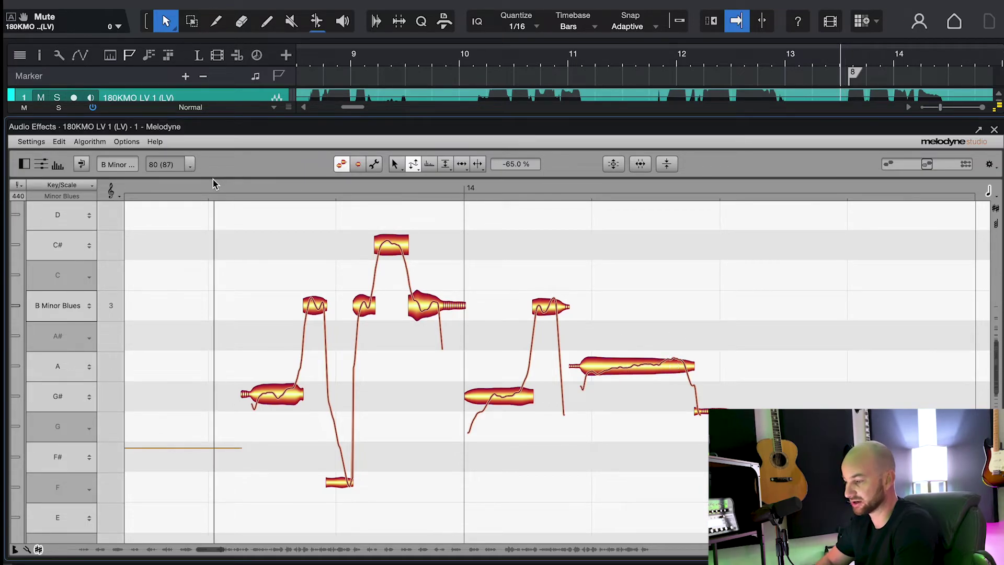
key(space)
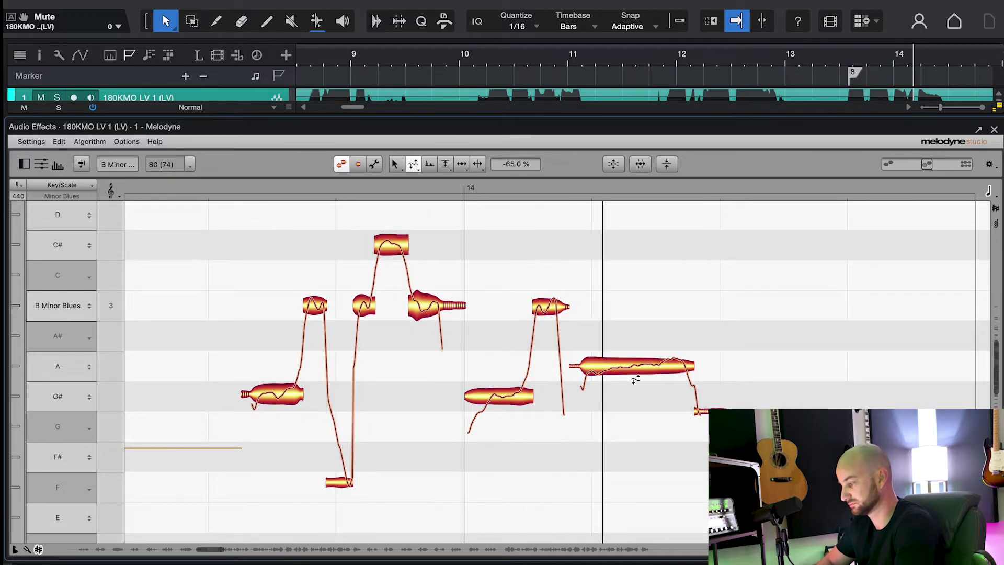
key(space)
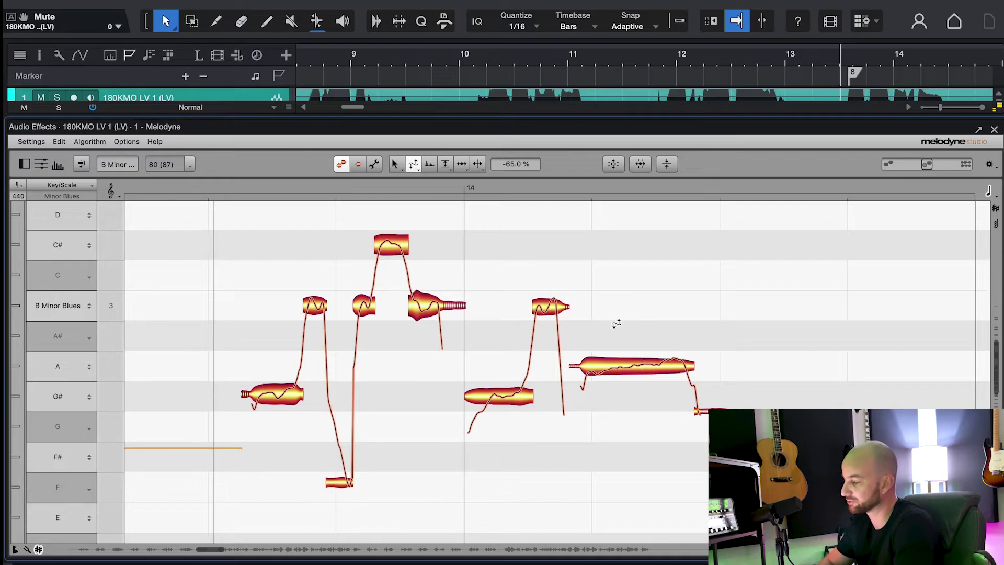
Flatten the pitch drift of the long A note after bar 14 and return to the main Pitch tool.
drag(657, 364, 642, 484)
right_click(640, 310)
click(641, 265)
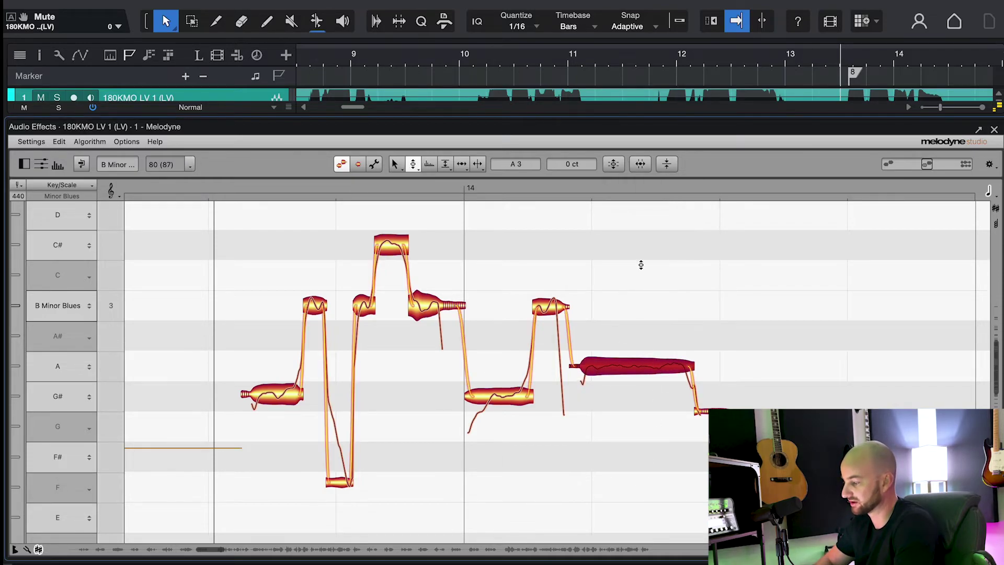
Play the phrase around bar 14 to hear the drift-corrected A note and bring the phrase back into view.
double_click(203, 189)
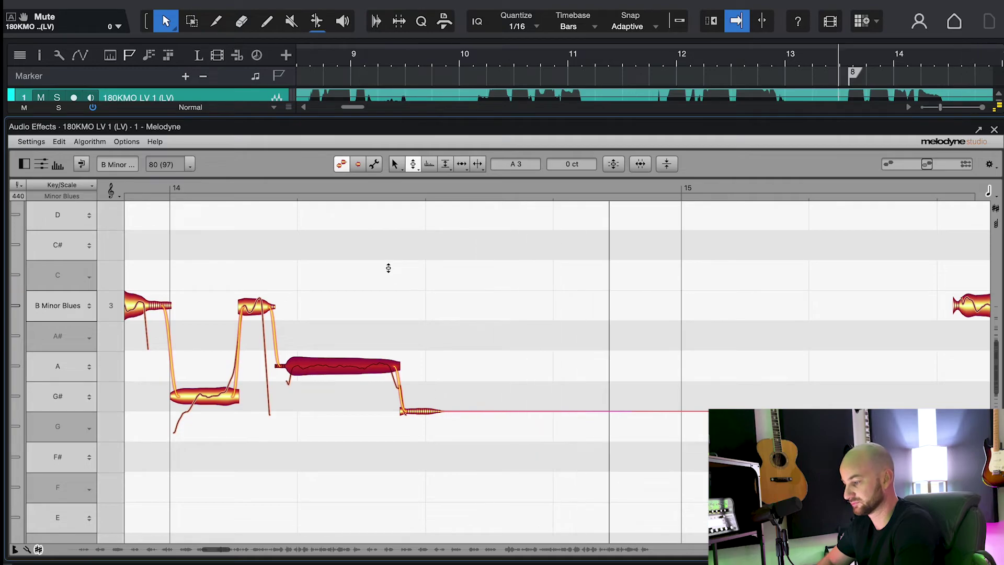
scroll(424, 273, left, 3)
scroll(424, 274, left, 1)
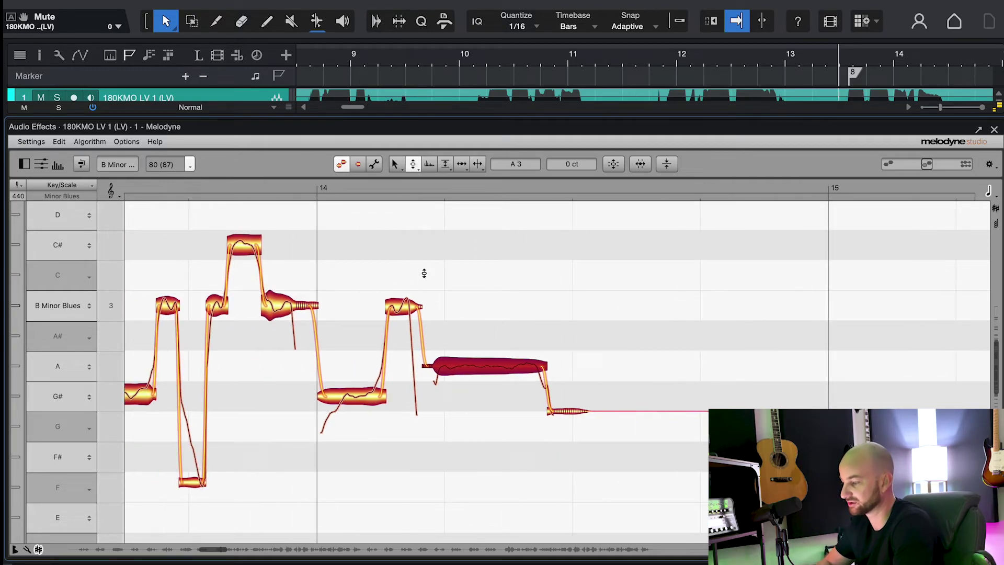
scroll(424, 273, left, 2)
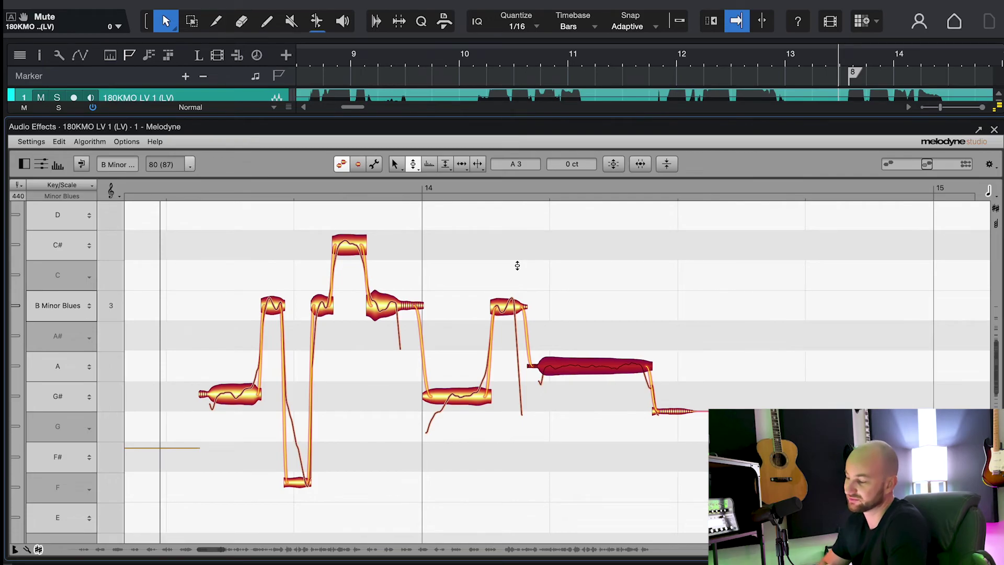